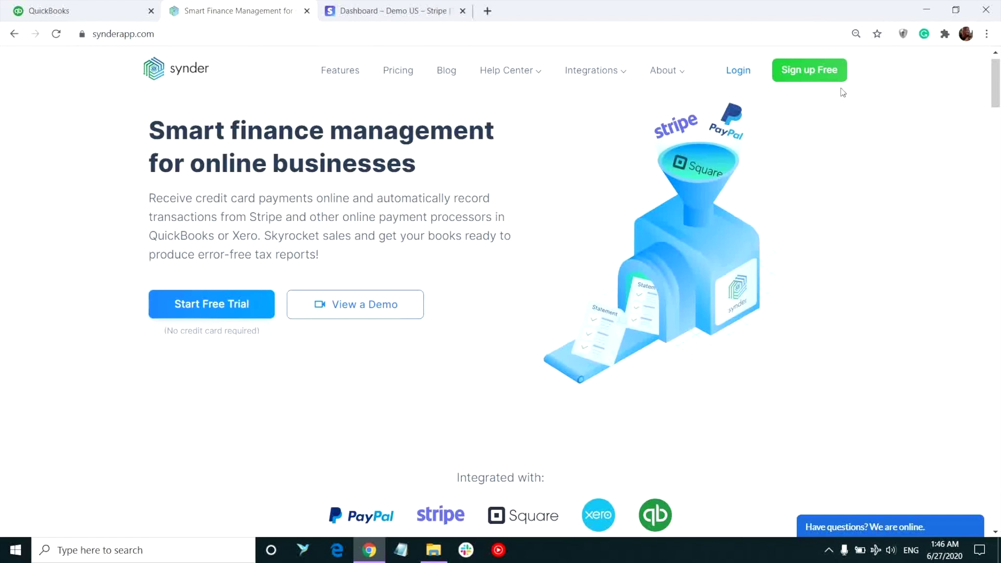
# Find "synder" in the QuickBooks app store and open the Stripe|PayPal|Square sync - Synder listing.
pyautogui.click(103, 16)
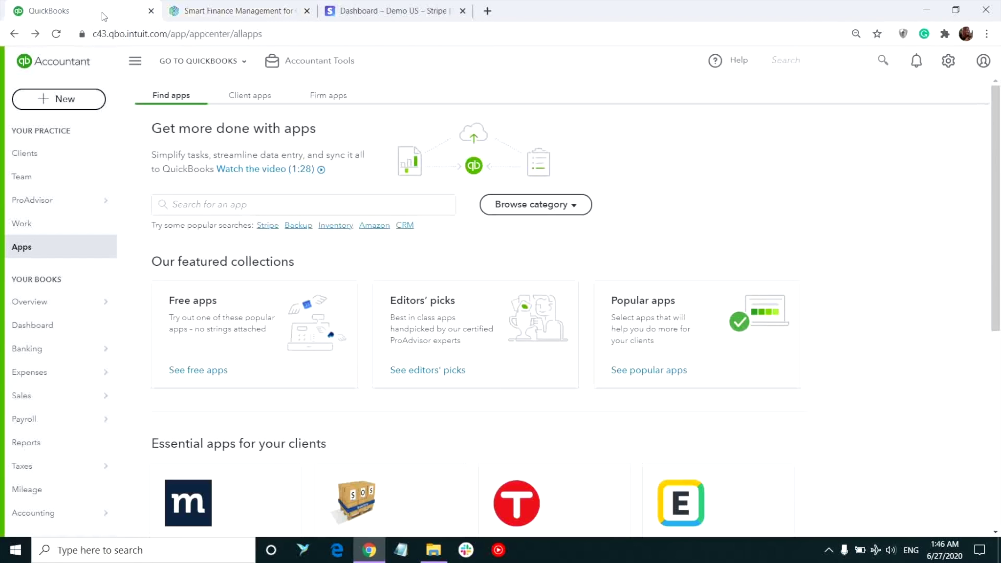
pyautogui.click(217, 205)
pyautogui.write('synder')
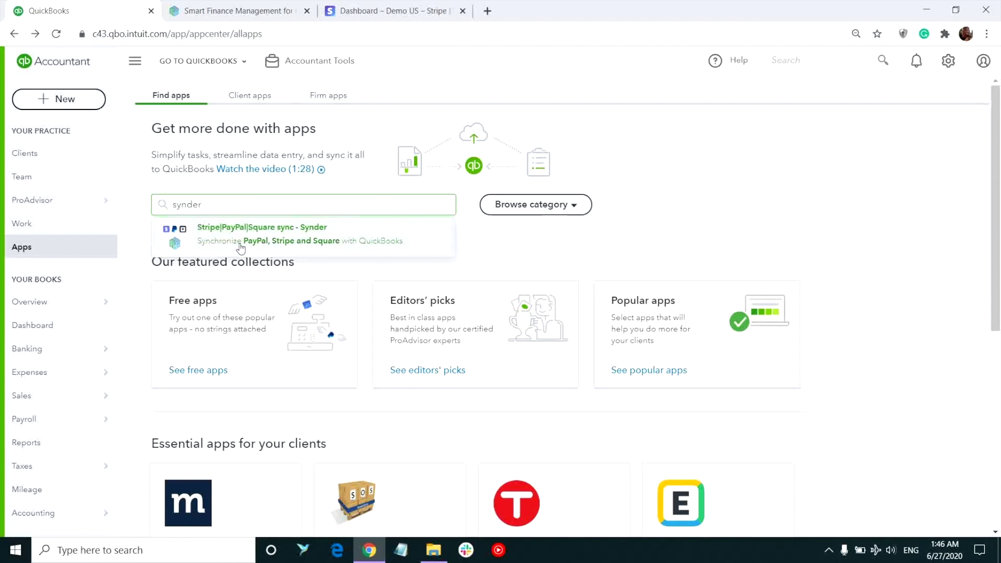
pyautogui.click(240, 243)
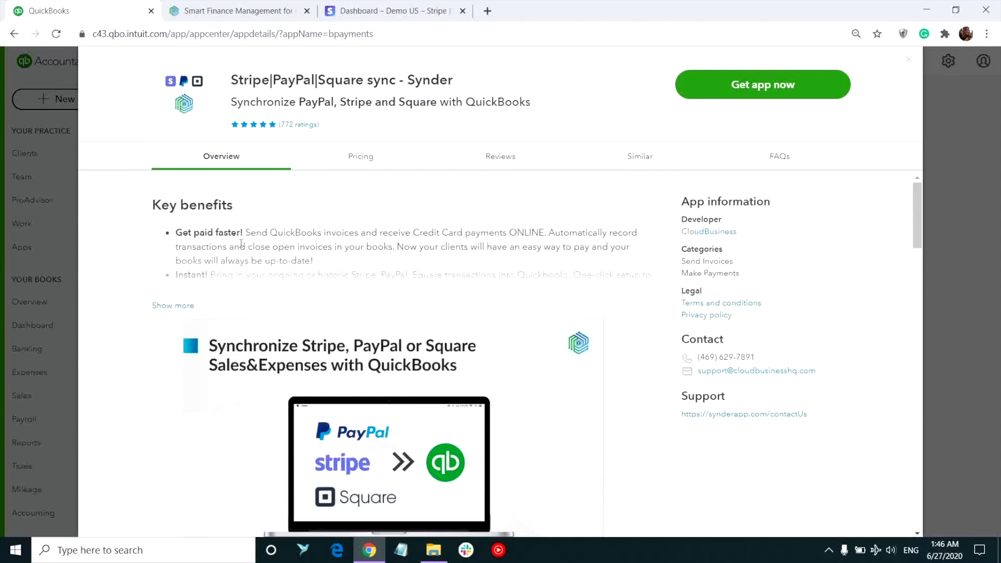
# Get the Synder app and install it for your own firm rather than for a client.
pyautogui.click(751, 91)
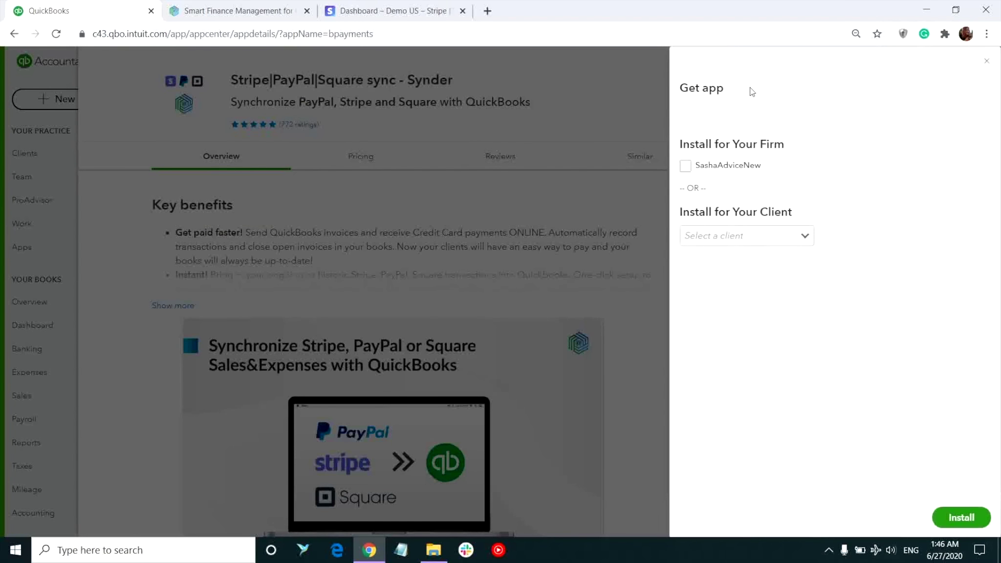
pyautogui.click(731, 166)
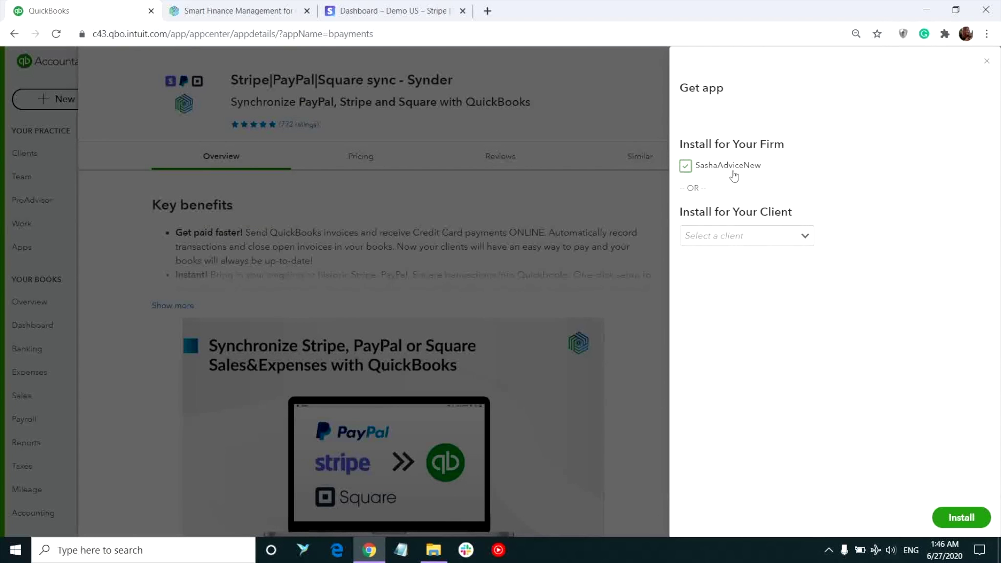
pyautogui.click(957, 519)
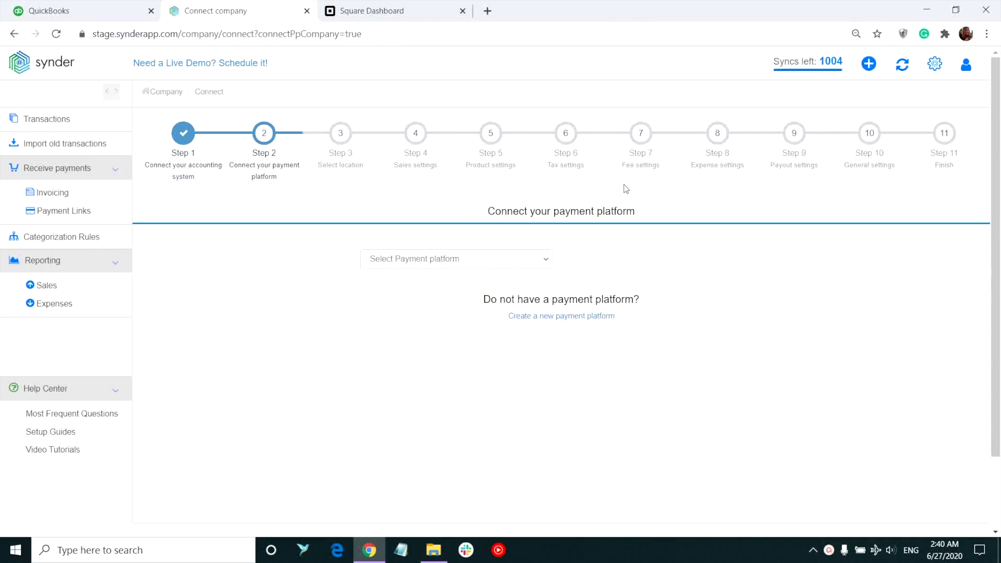
pyautogui.click(870, 65)
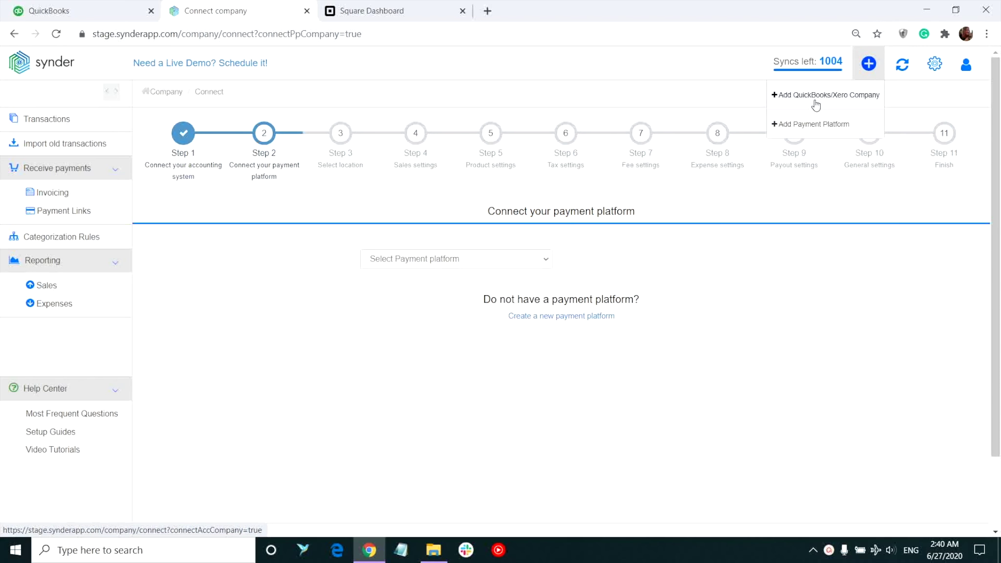
pyautogui.click(669, 261)
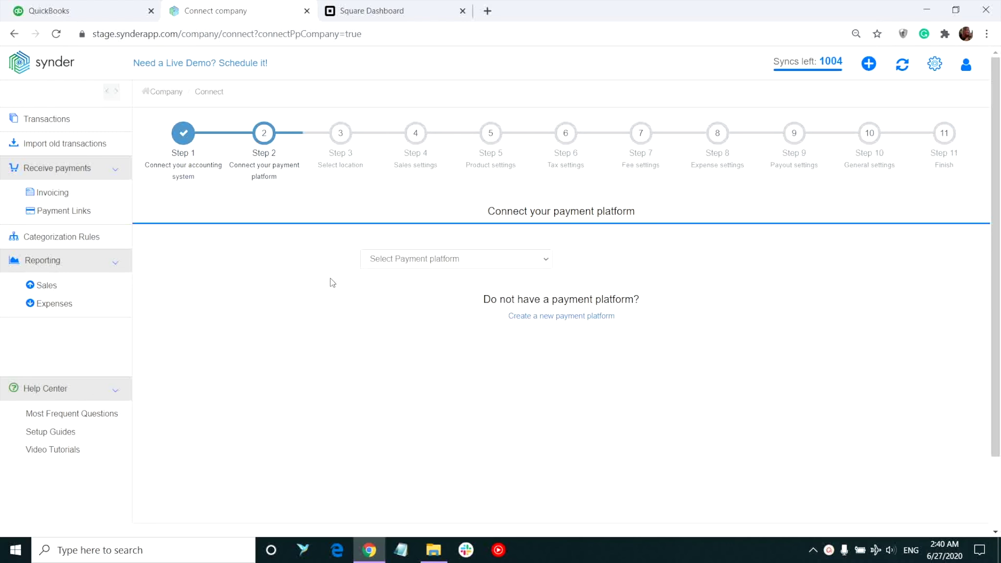
pyautogui.click(863, 72)
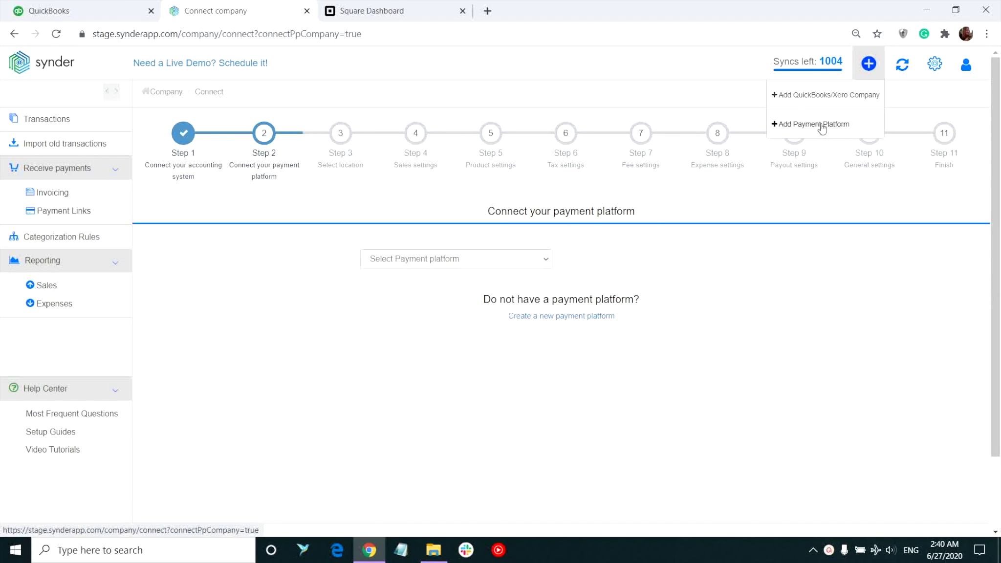
# Choose Square as the payment platform and connect the Square account to Synder.
pyautogui.click(472, 260)
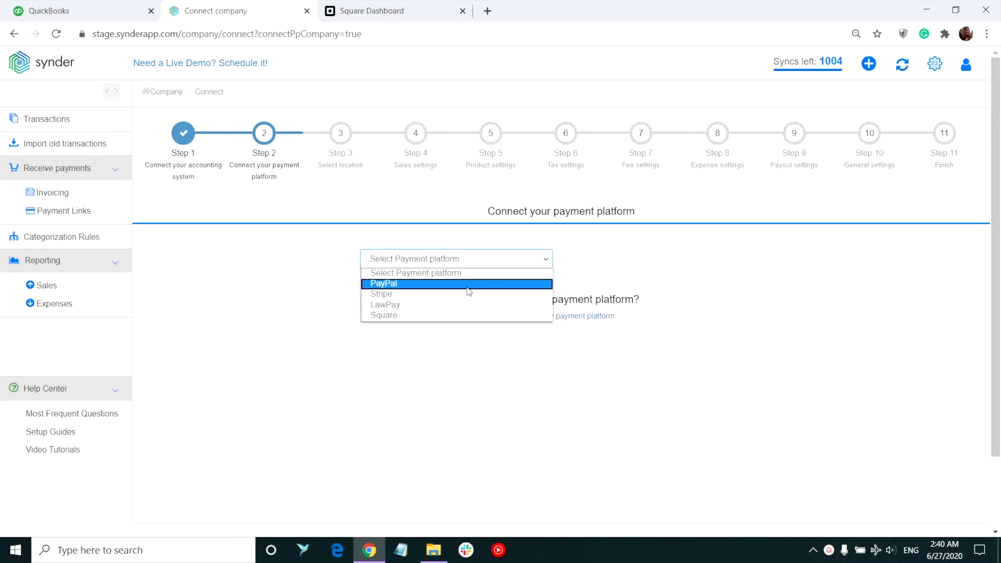
pyautogui.click(463, 315)
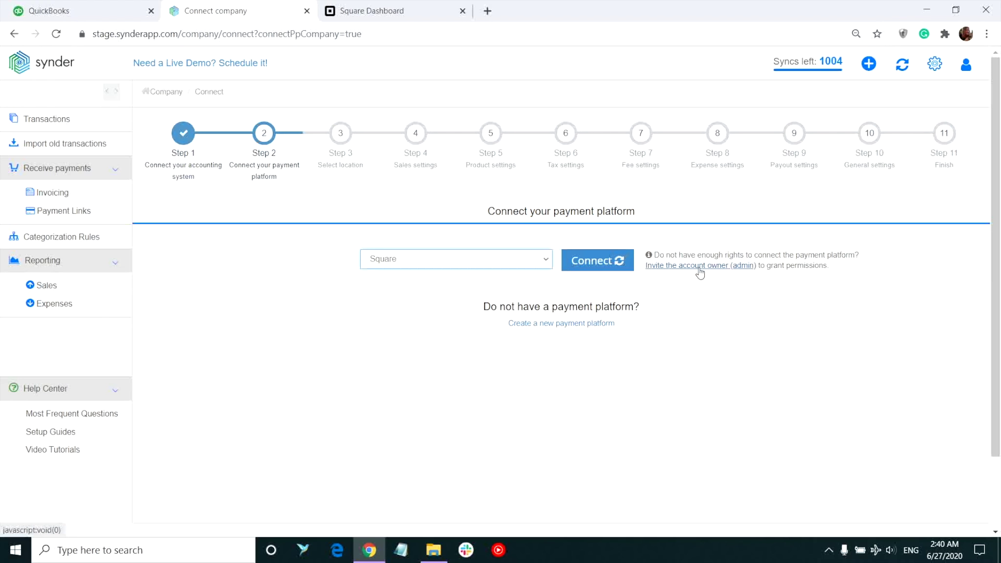
pyautogui.click(595, 267)
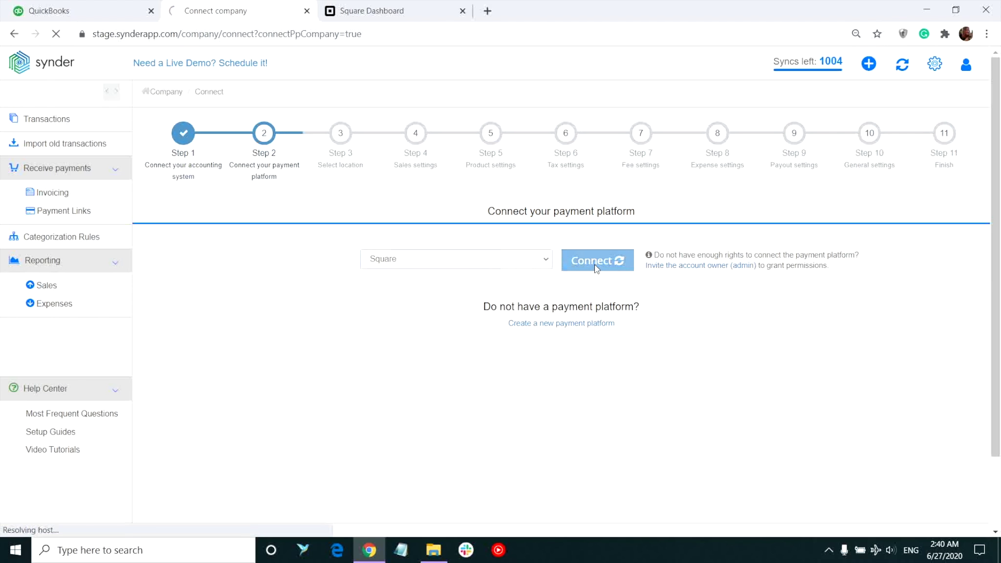
pyautogui.click(639, 508)
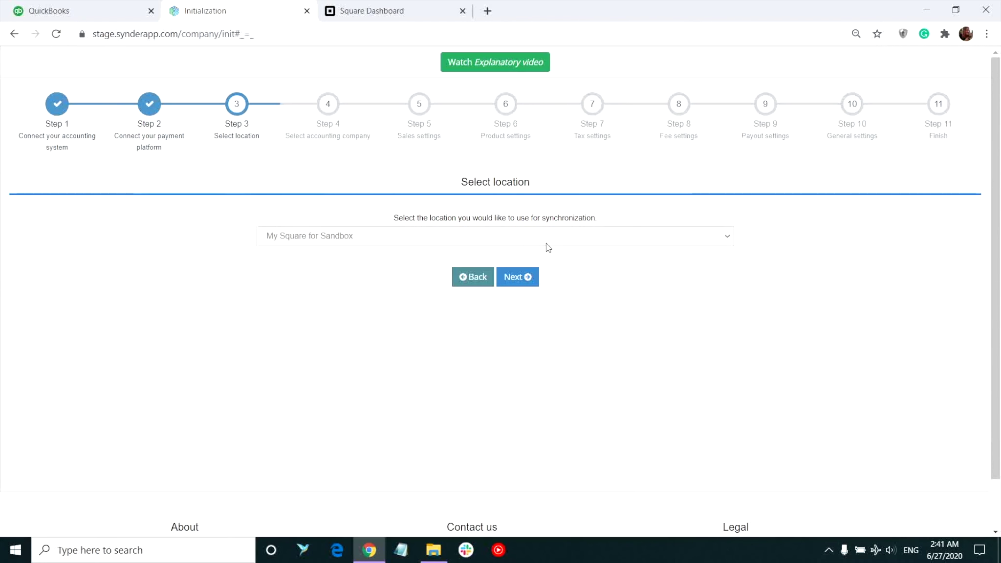
# Select My Square for Sandbox as the synchronization location and Demo US as the accounting company.
pyautogui.click(544, 238)
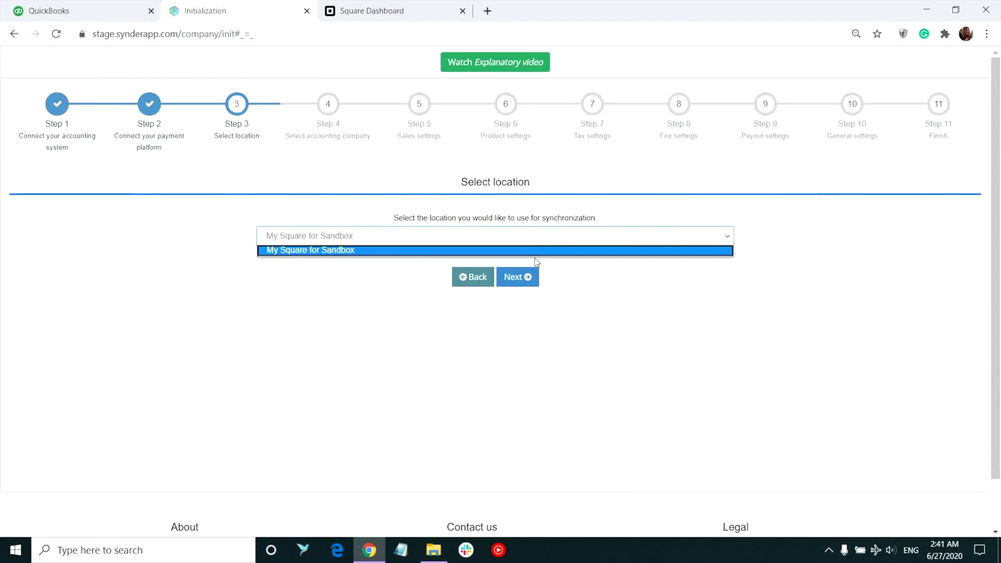
pyautogui.click(527, 281)
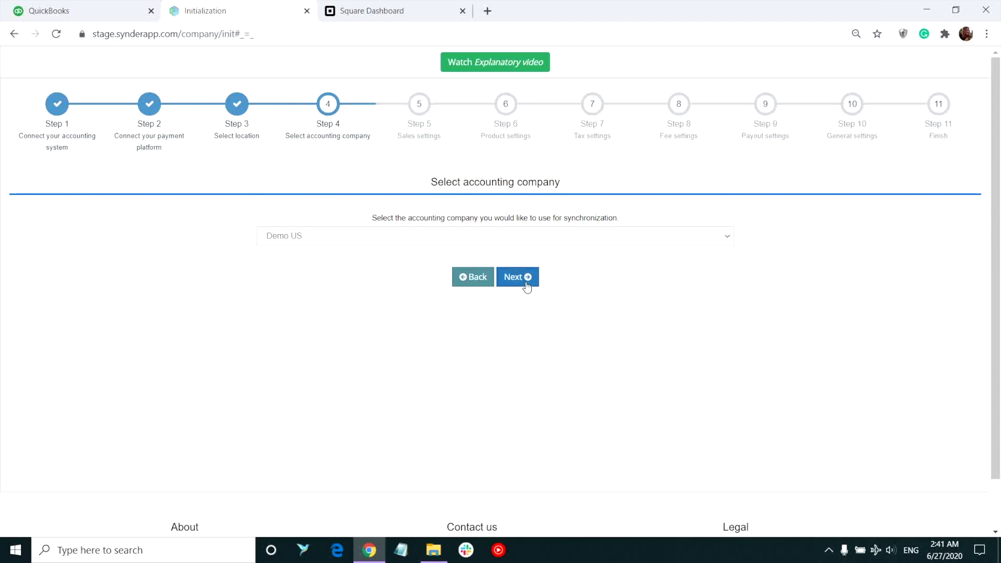
pyautogui.click(513, 245)
pyautogui.click(518, 277)
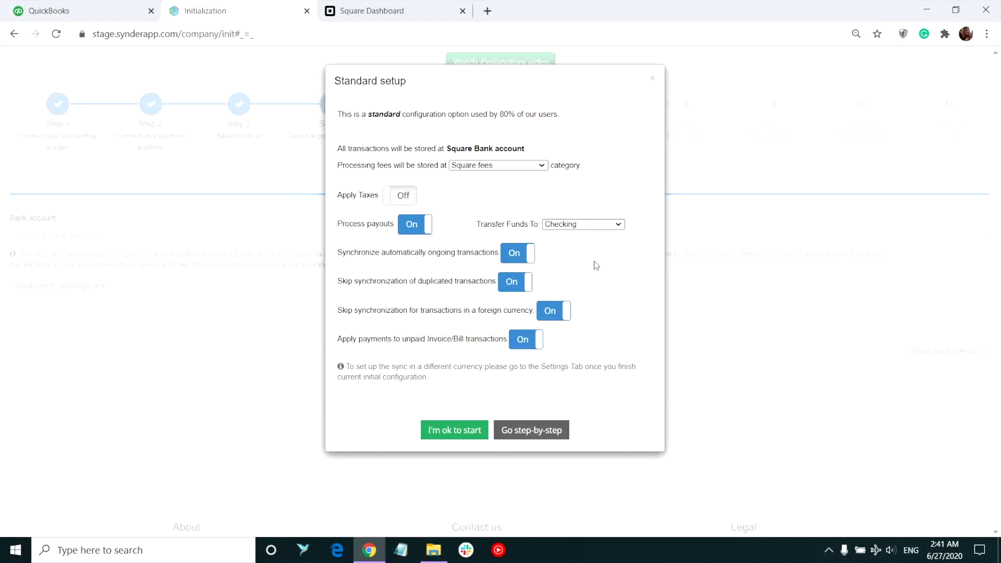
# Choose the step-by-step setup and select Square Bank account as the bank account in the sales settings.
pyautogui.click(530, 431)
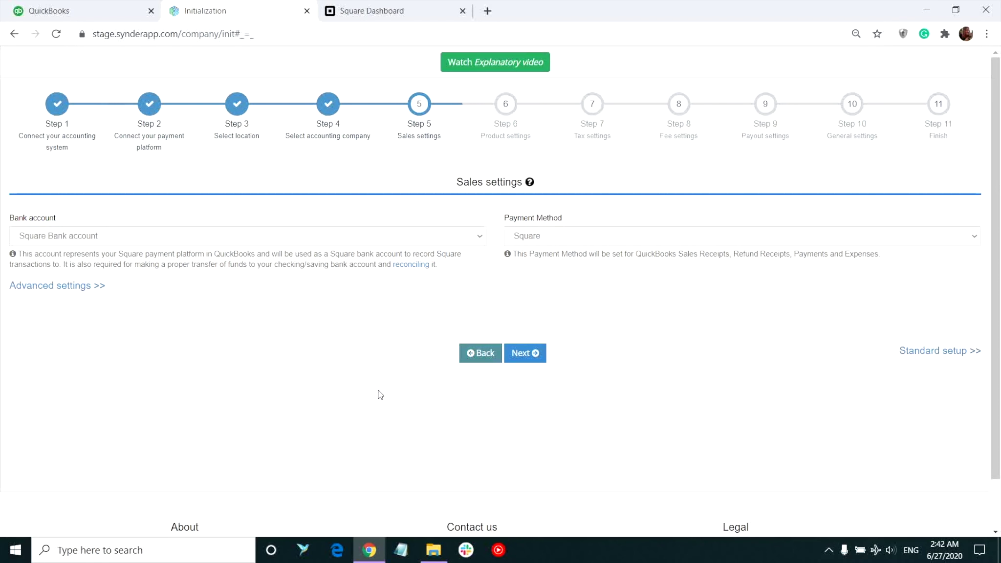
pyautogui.click(301, 245)
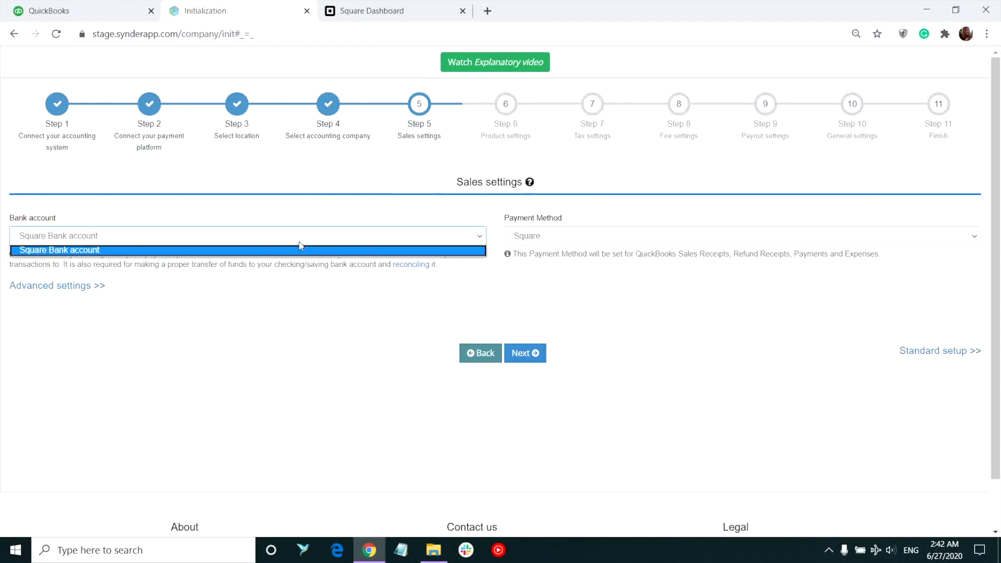
pyautogui.click(299, 243)
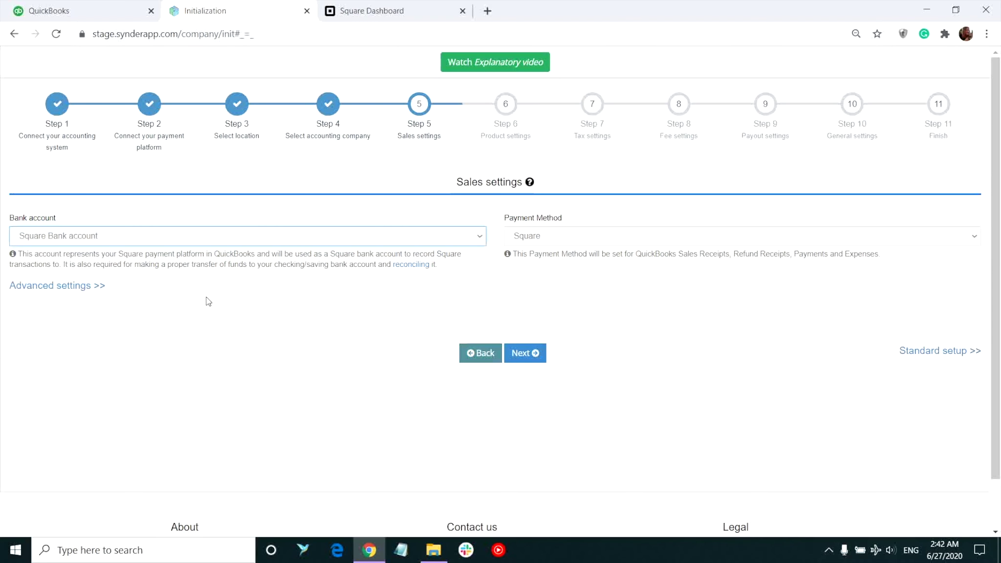
# Expand the advanced sales settings, try out the QuickBooks Doc Numbers option, and continue to the product settings.
pyautogui.click(85, 287)
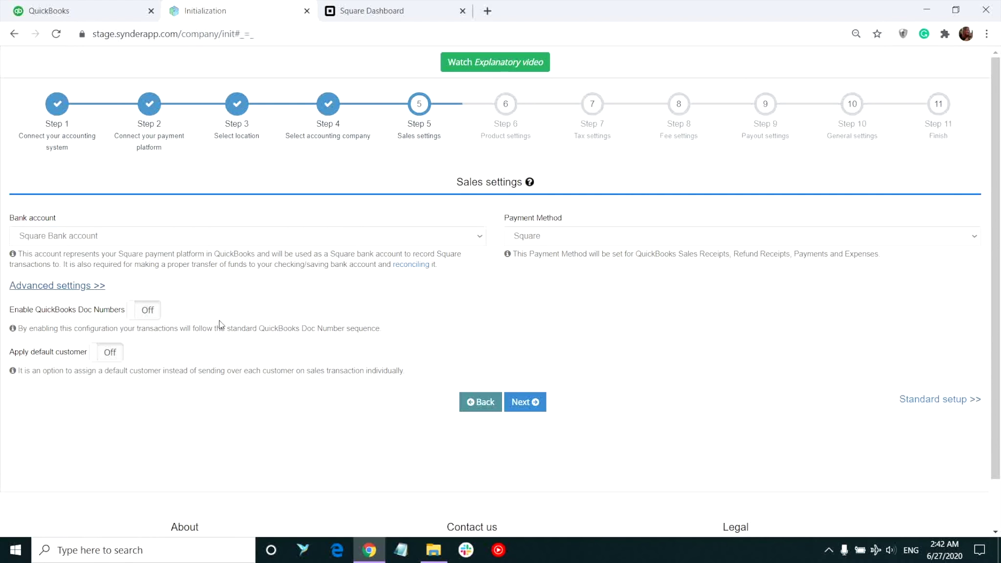
pyautogui.click(158, 316)
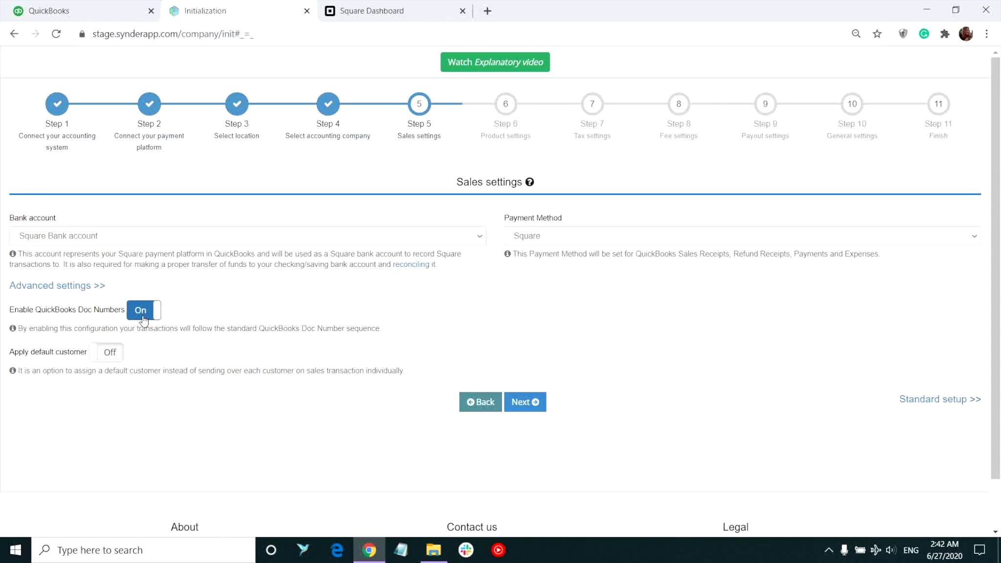
pyautogui.click(143, 317)
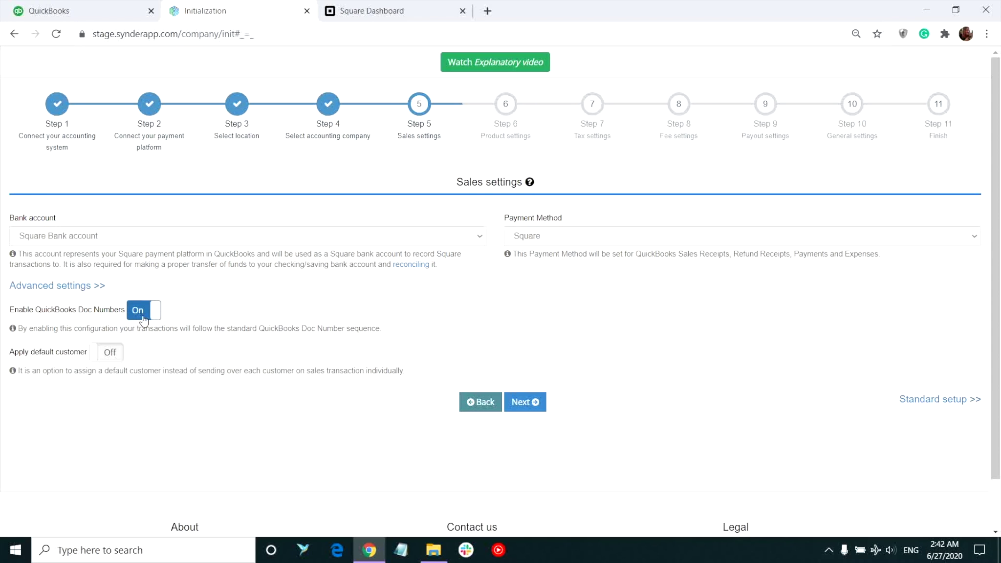
pyautogui.click(531, 414)
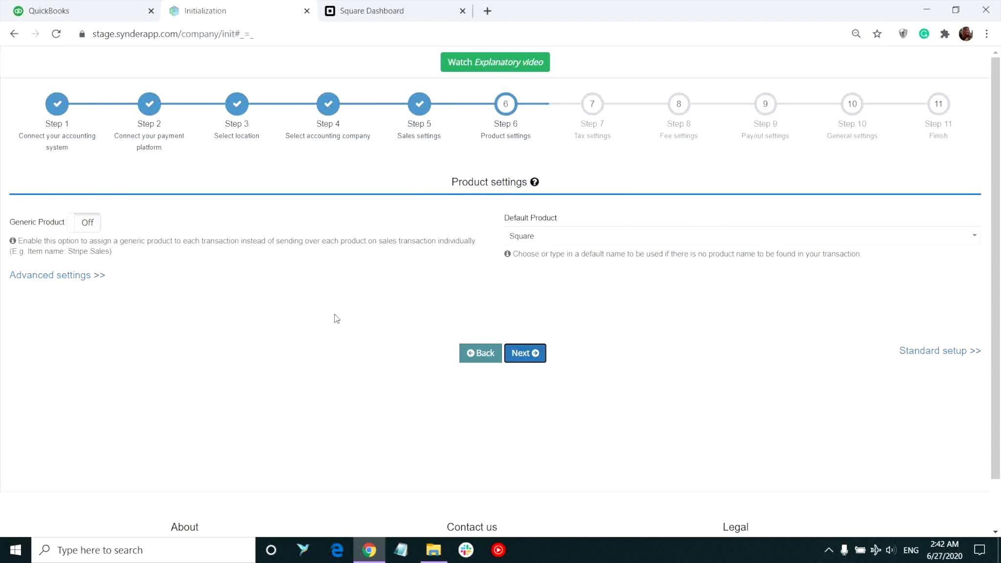
# Try the Generic Product option, switch it back off, and proceed to the tax settings.
pyautogui.click(93, 222)
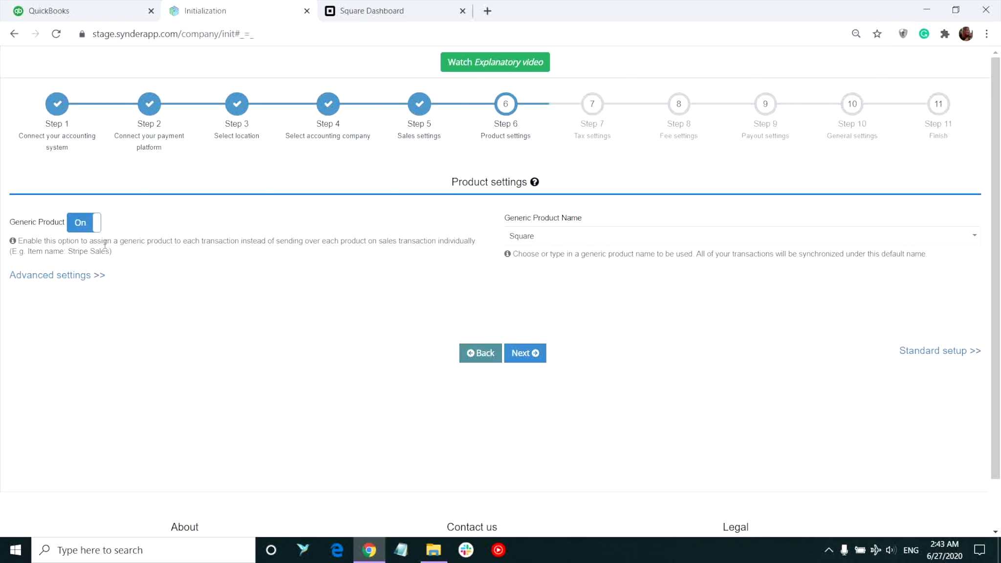
pyautogui.click(82, 222)
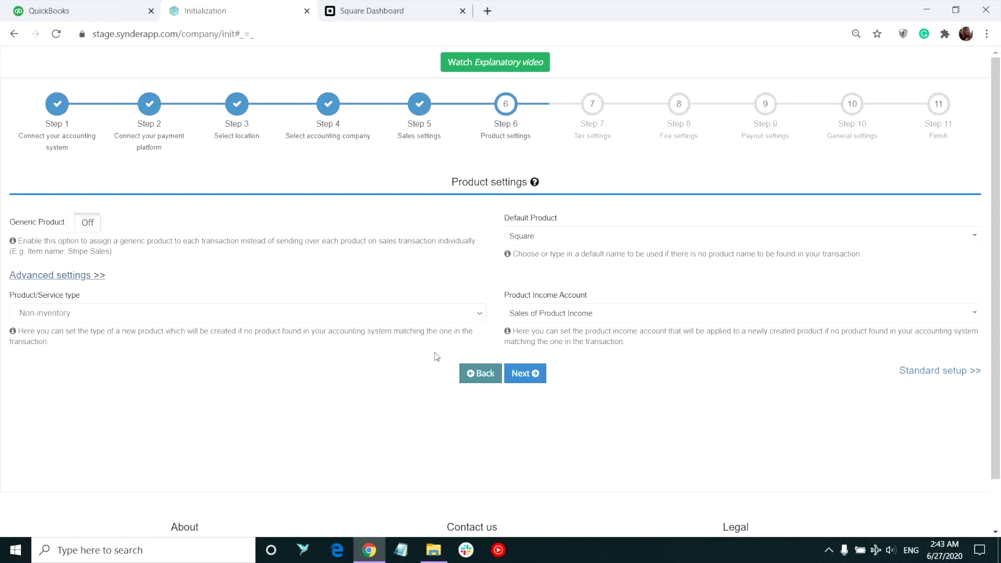
pyautogui.click(537, 375)
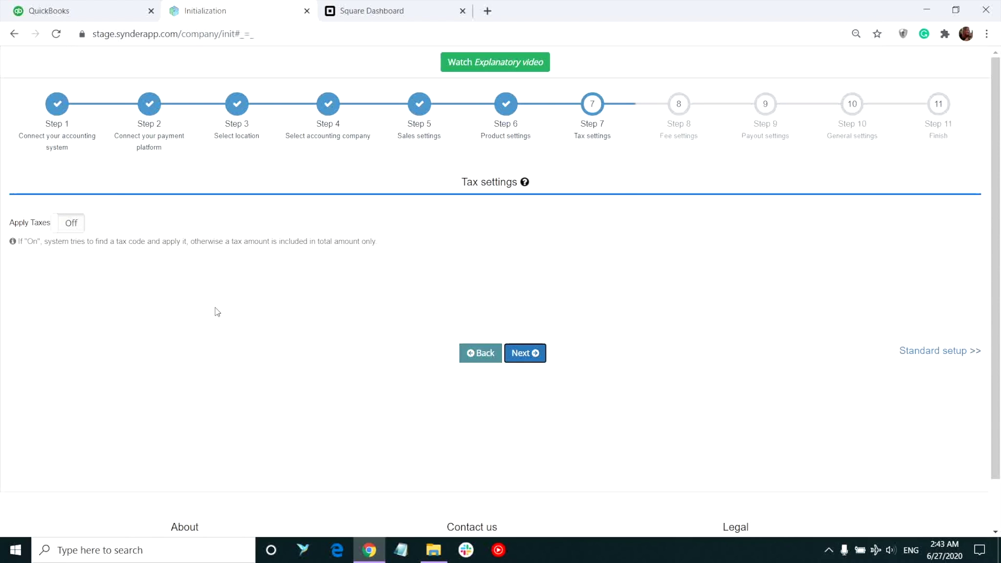
# Turn on Apply Taxes, expand the advanced tax settings, and continue to the fee settings.
pyautogui.click(69, 227)
pyautogui.click(71, 230)
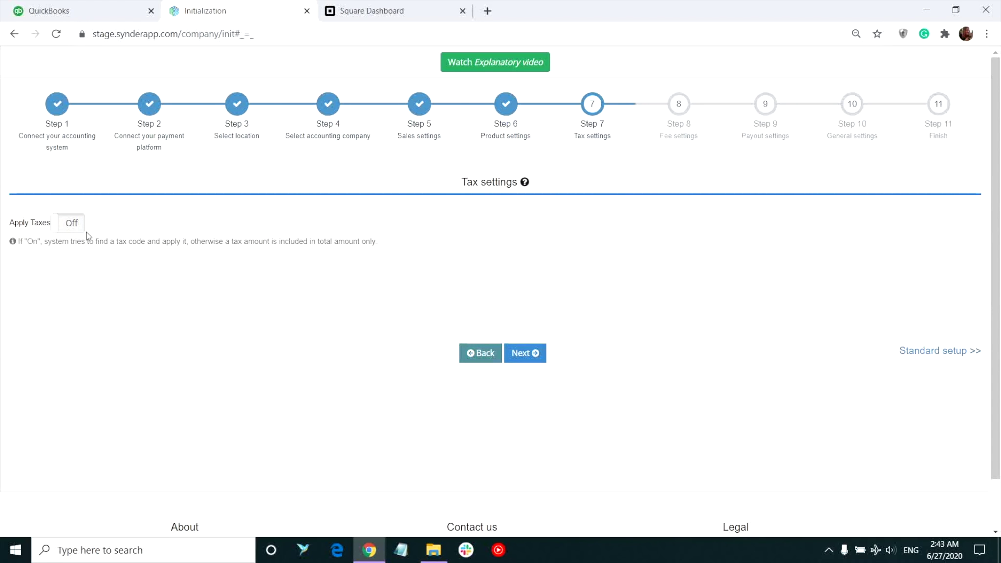
pyautogui.click(78, 230)
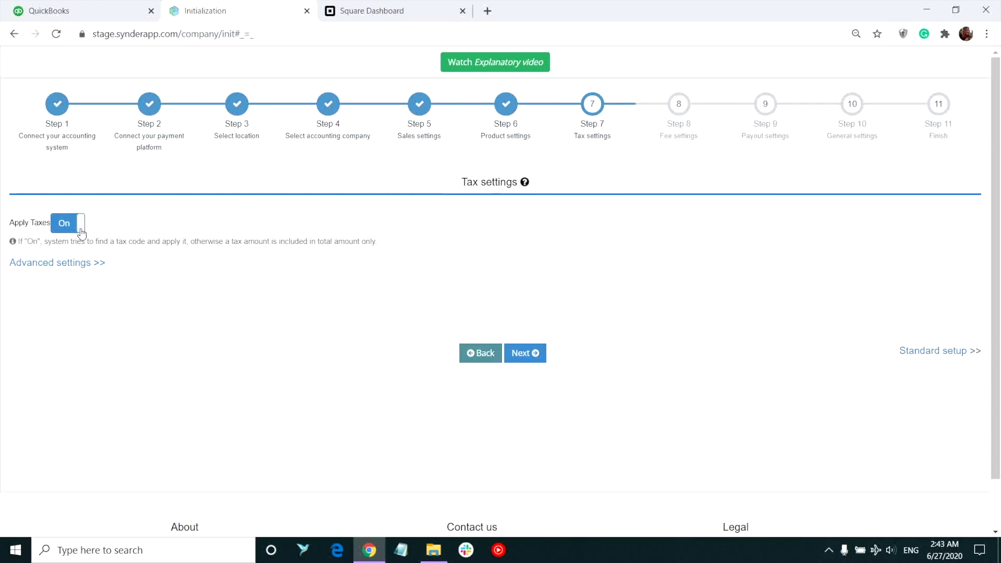
pyautogui.click(70, 268)
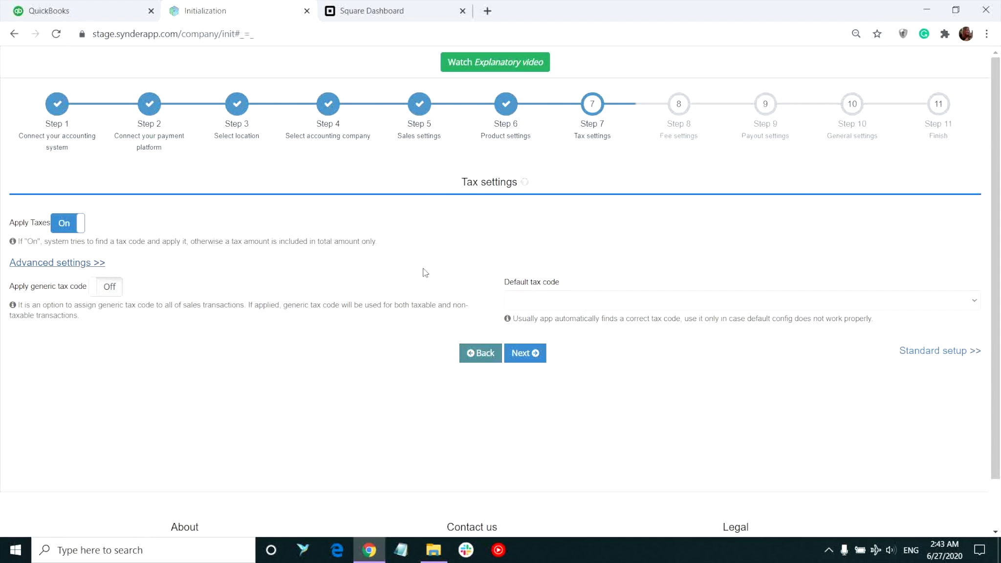
pyautogui.click(532, 350)
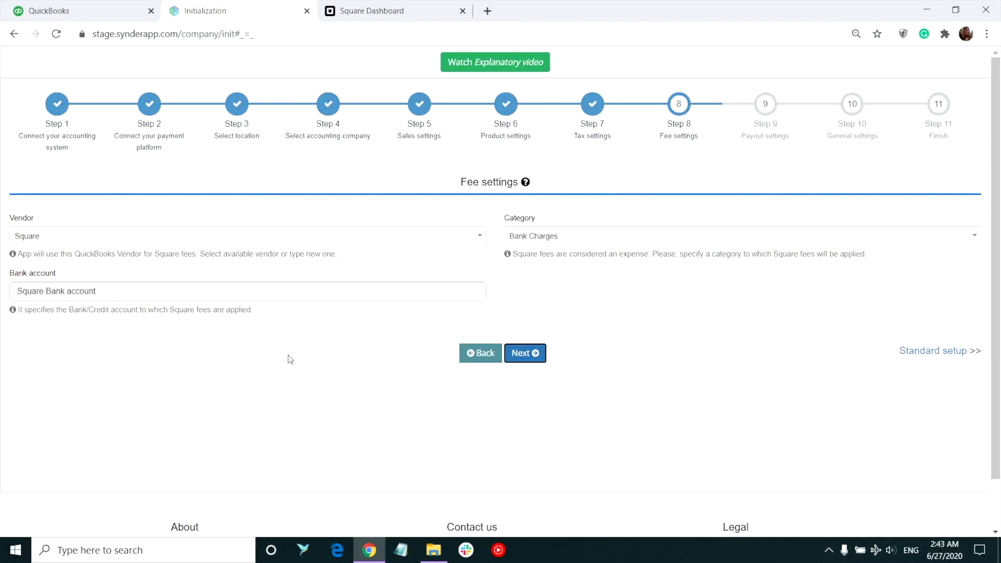
# Check the vendor and category choices for Square fees and continue to the payout settings.
pyautogui.click(264, 240)
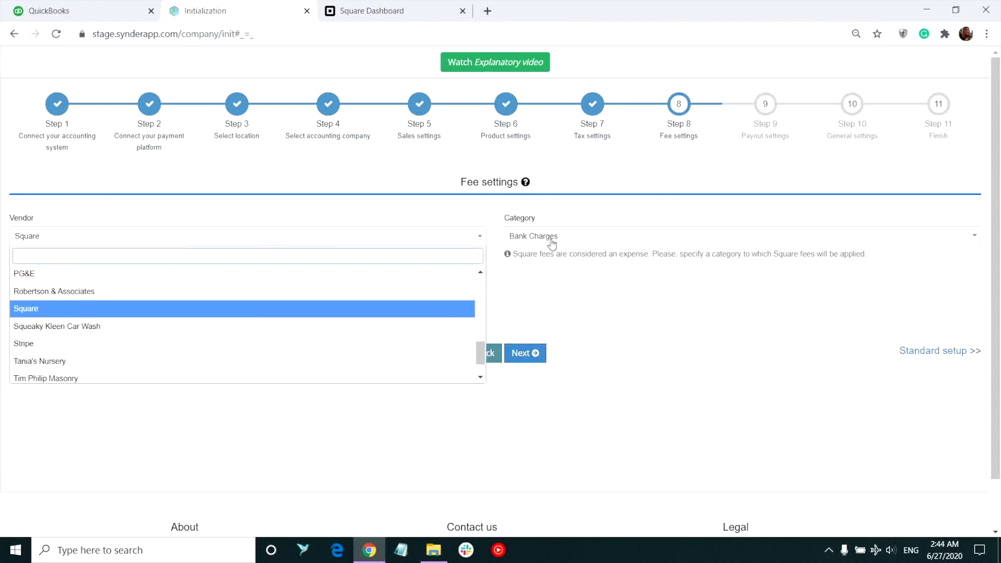
pyautogui.click(551, 239)
pyautogui.click(419, 331)
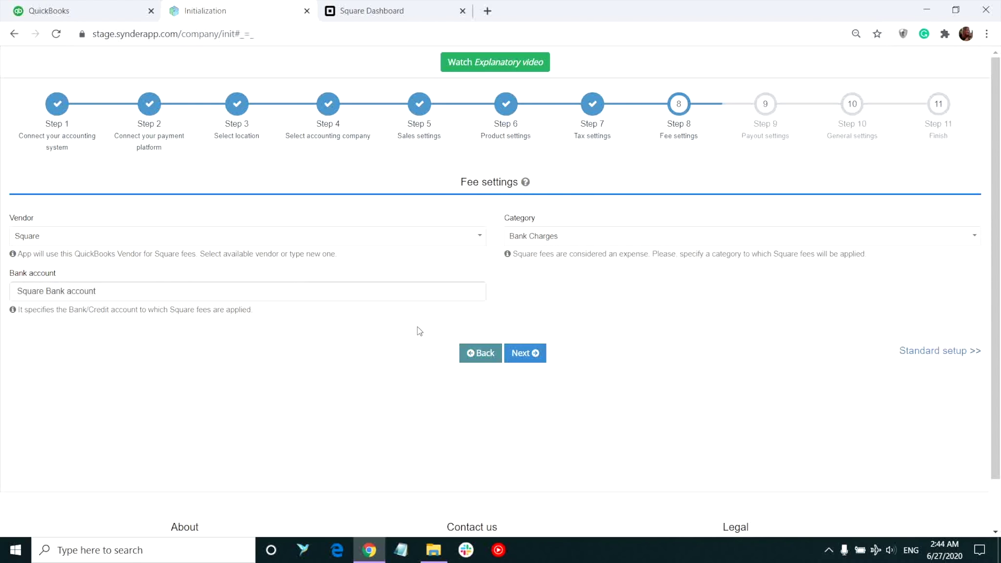
pyautogui.click(527, 353)
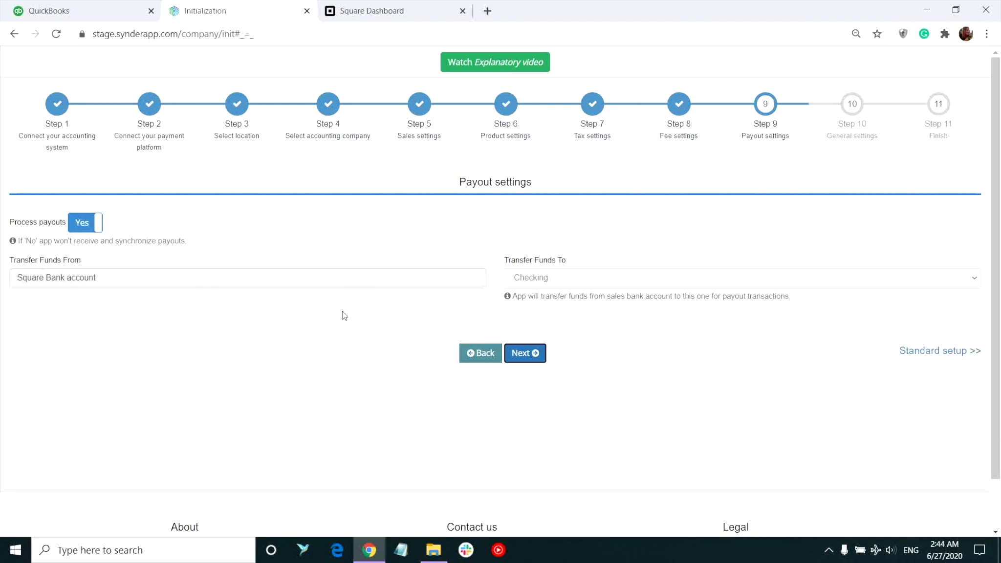
# Select Checking as the account that payout funds are transferred to.
pyautogui.click(605, 284)
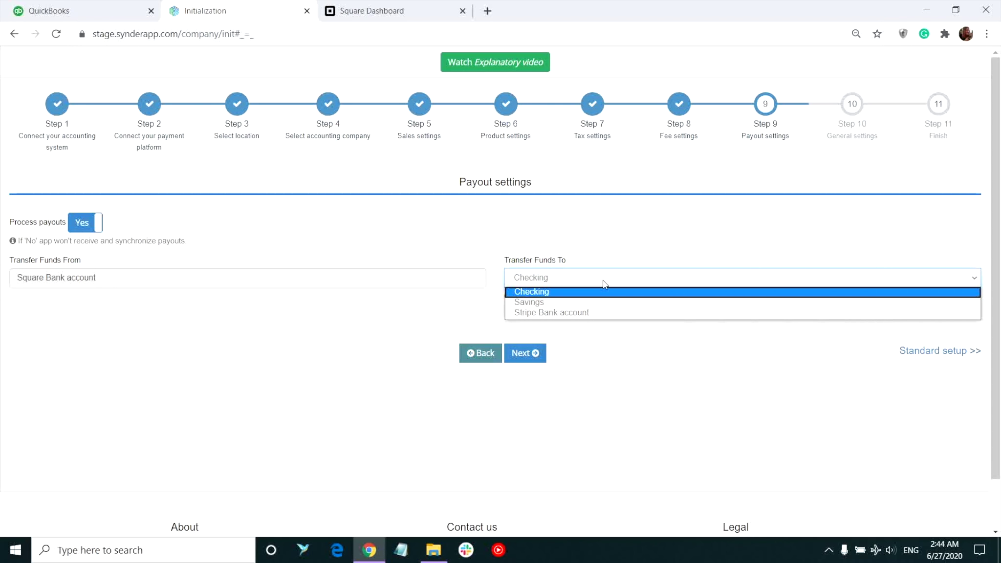
pyautogui.click(605, 285)
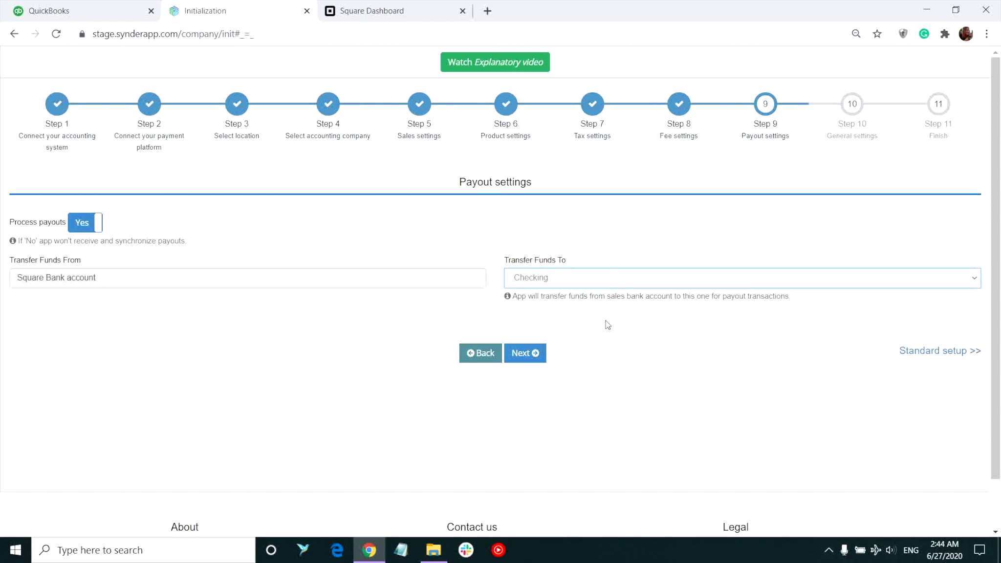
# Proceed to the general settings and try applying payments to unpaid Invoice/Bill transactions, then switch that option back off.
pyautogui.click(514, 356)
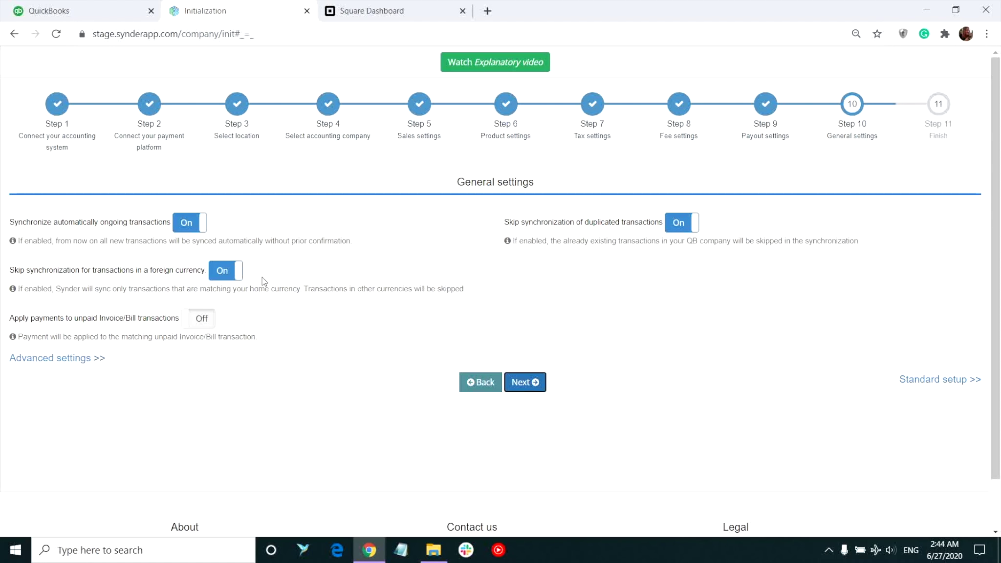
pyautogui.click(211, 324)
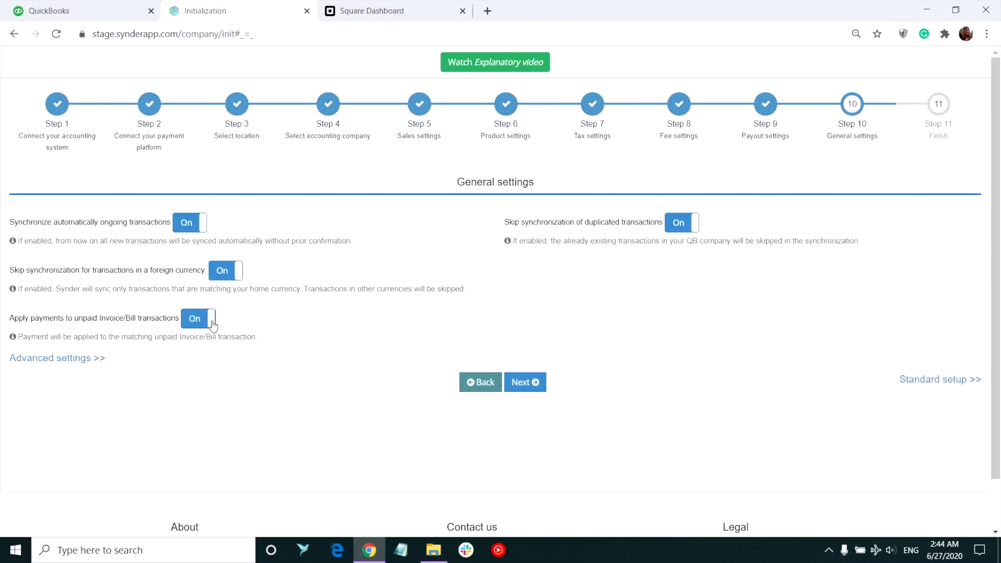
pyautogui.click(215, 326)
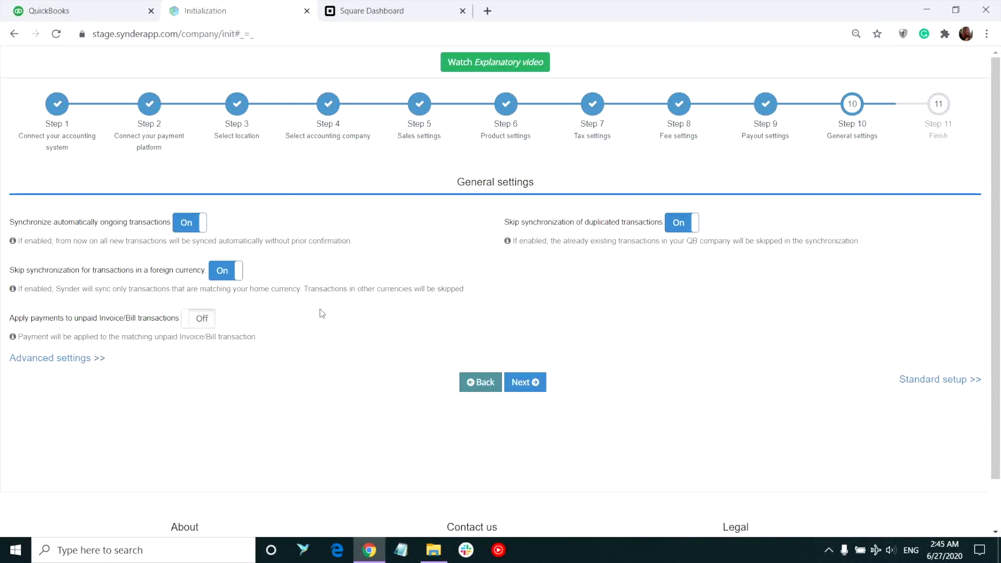
# Expand the advanced general settings, turn off automatic synchronization of ongoing transactions, and finish the setup to start syncing.
pyautogui.click(51, 359)
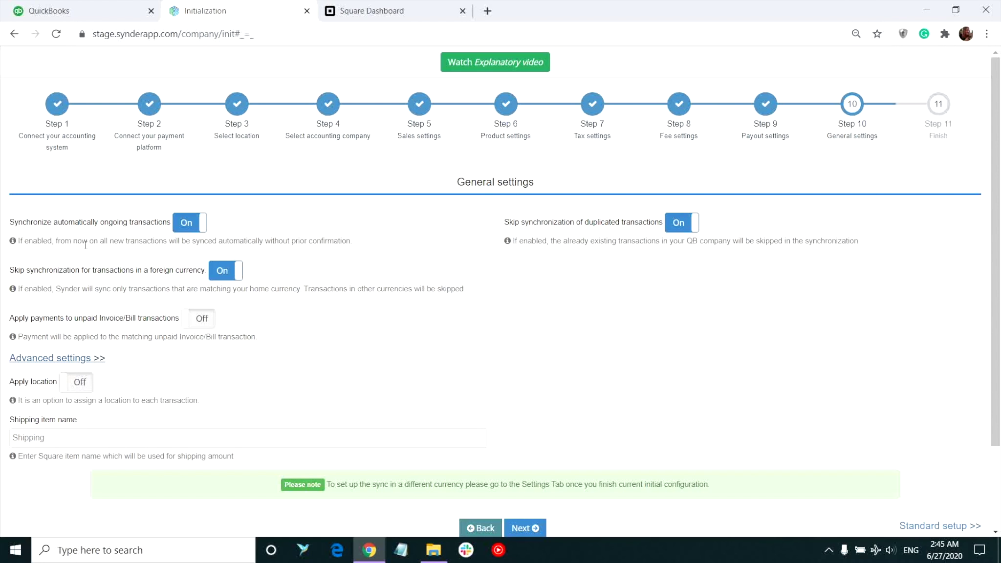
pyautogui.click(188, 226)
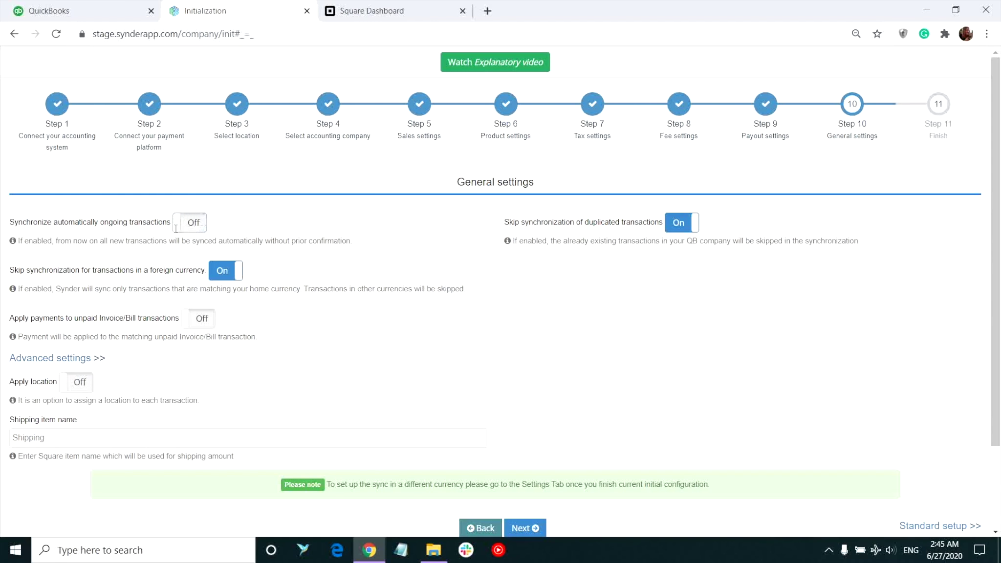
pyautogui.scroll(-3, 432, 321)
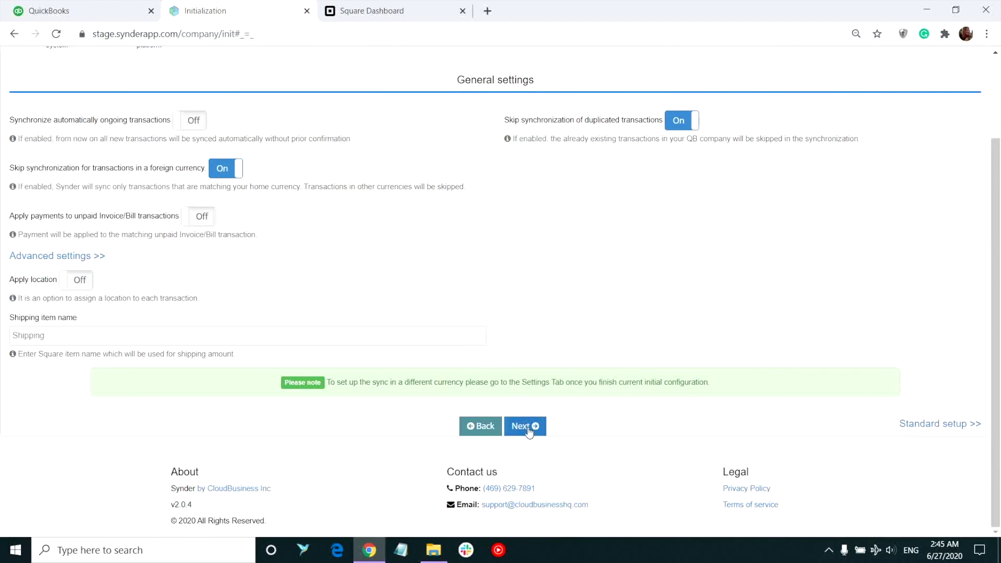
pyautogui.click(508, 423)
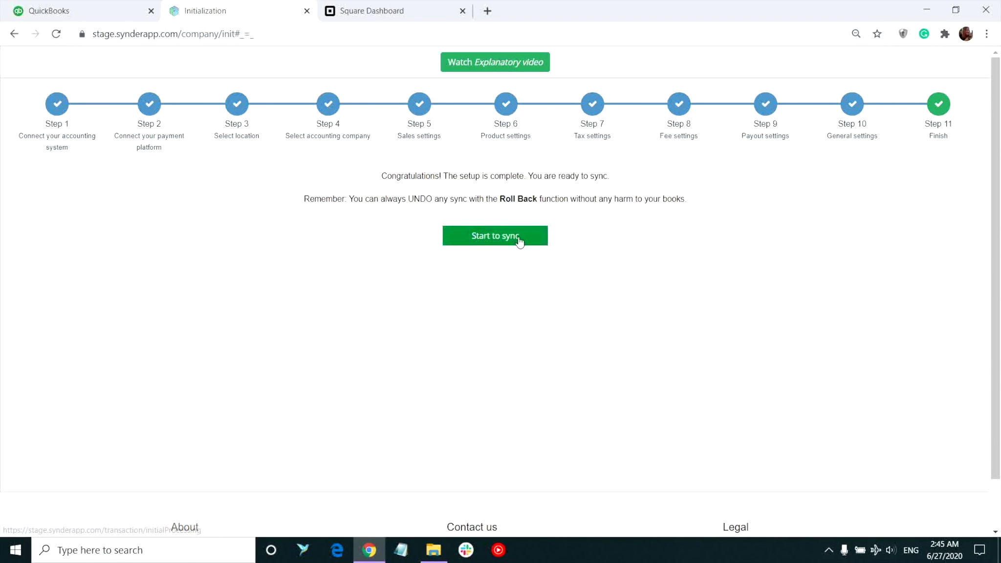
pyautogui.click(499, 239)
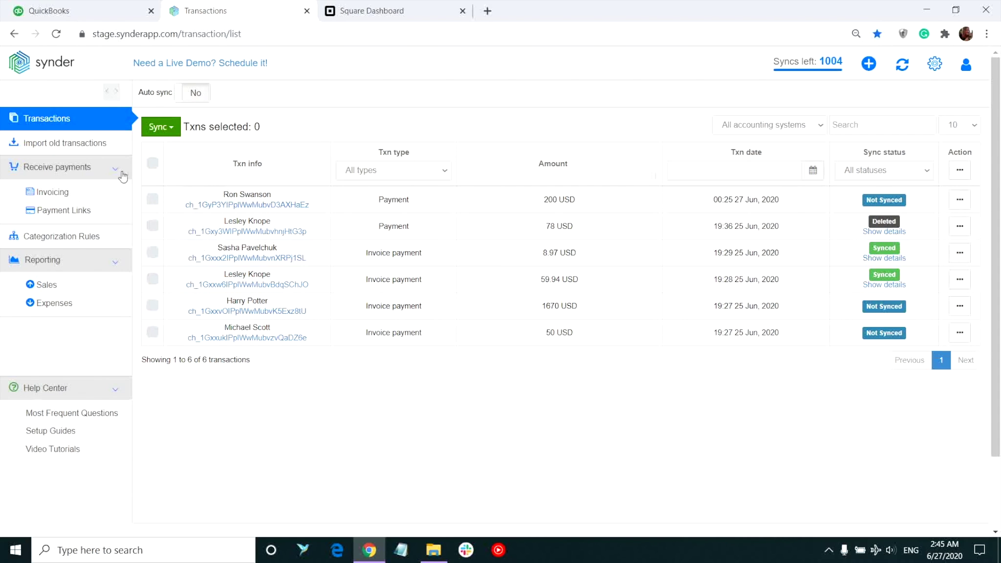
# Import old transactions dated 05/01/2020 to 06/27/2020 and return to the transaction list.
pyautogui.click(110, 156)
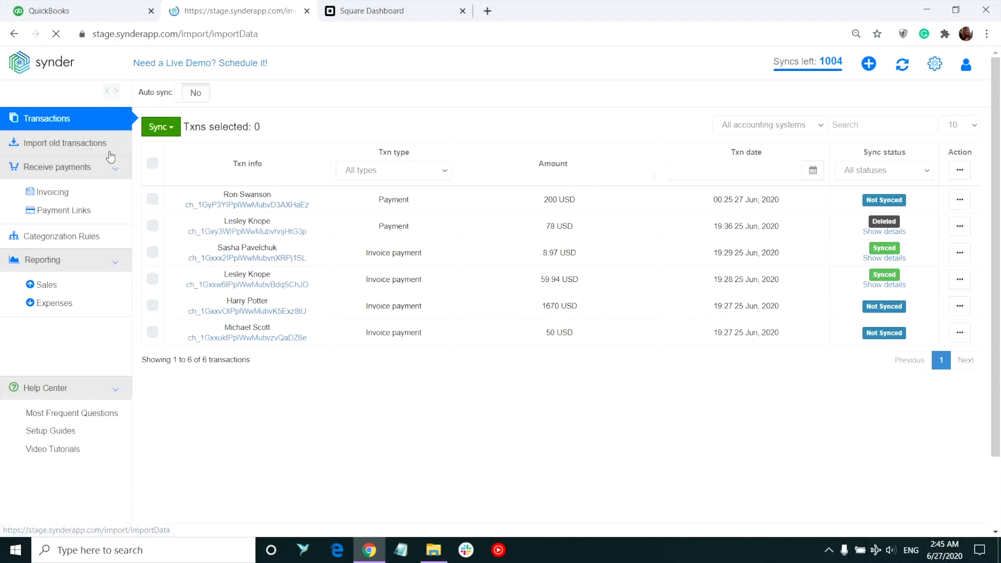
pyautogui.click(225, 171)
pyautogui.click(238, 230)
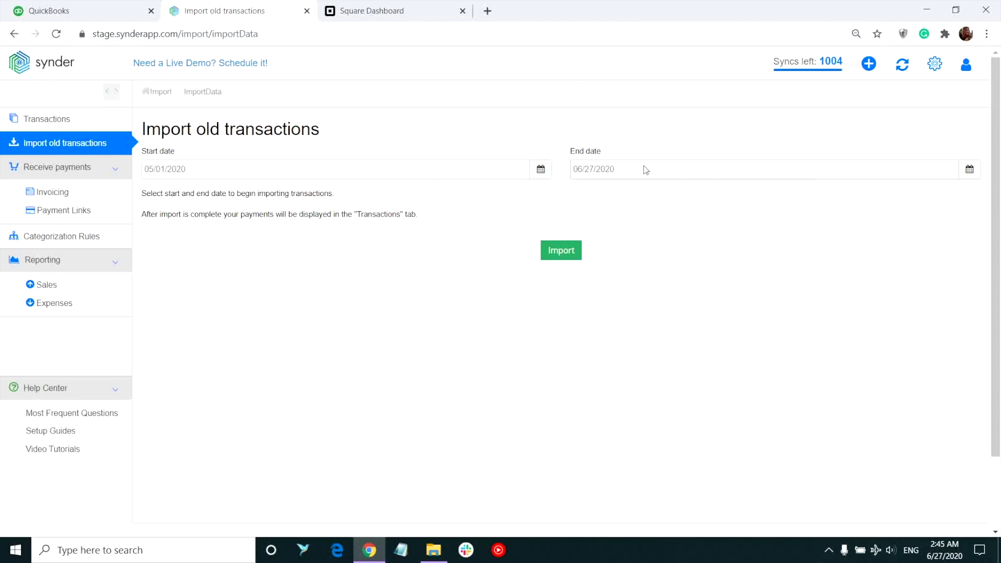
pyautogui.click(569, 251)
pyautogui.click(496, 289)
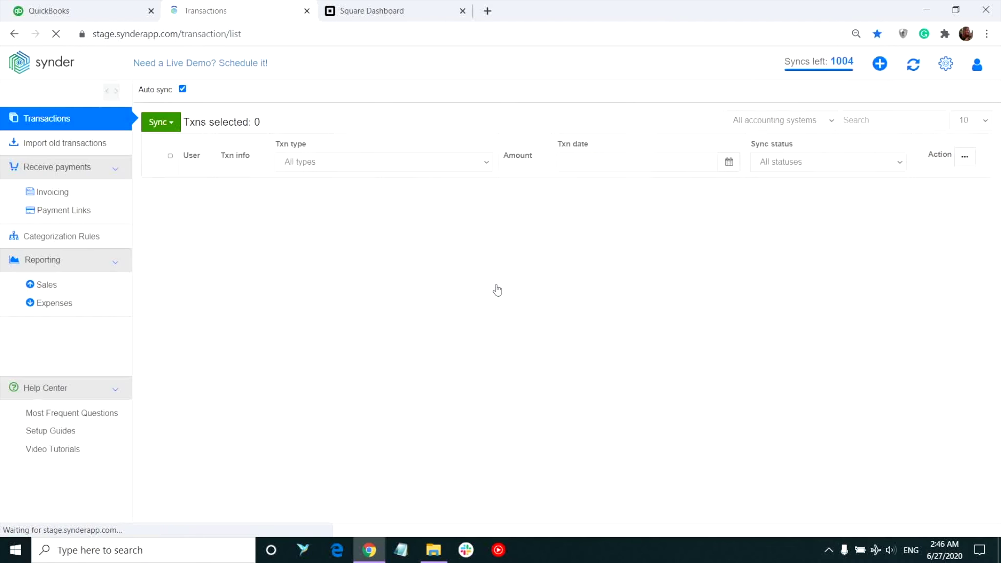
pyautogui.click(491, 125)
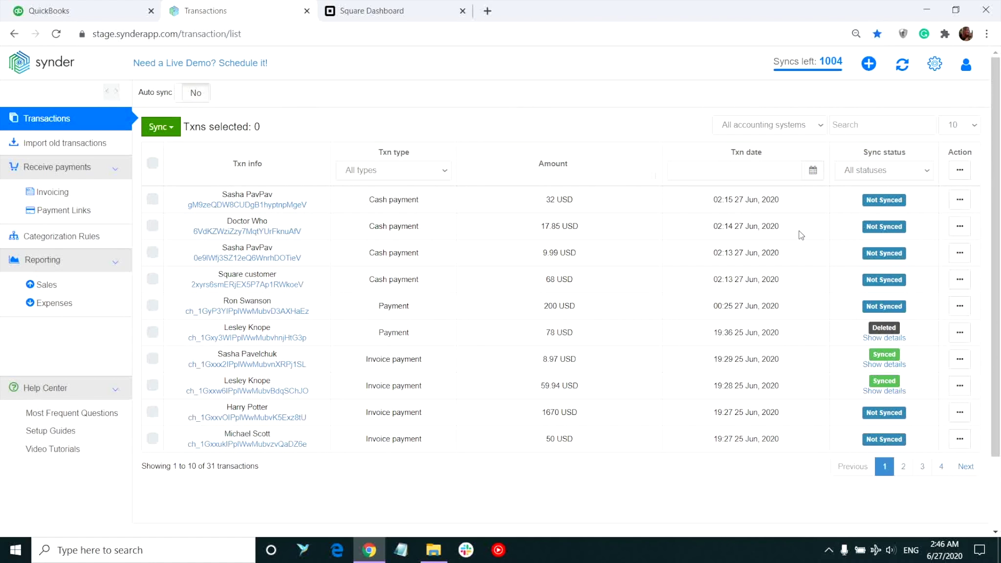
# Sync the 32 USD cash payment and check the sales receipt it created in QuickBooks.
pyautogui.click(960, 206)
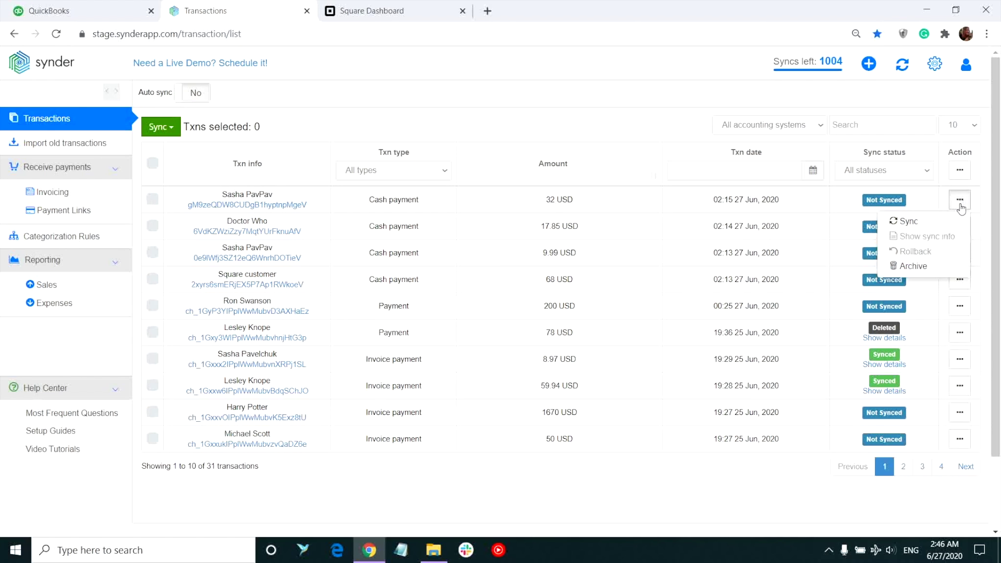
pyautogui.click(938, 222)
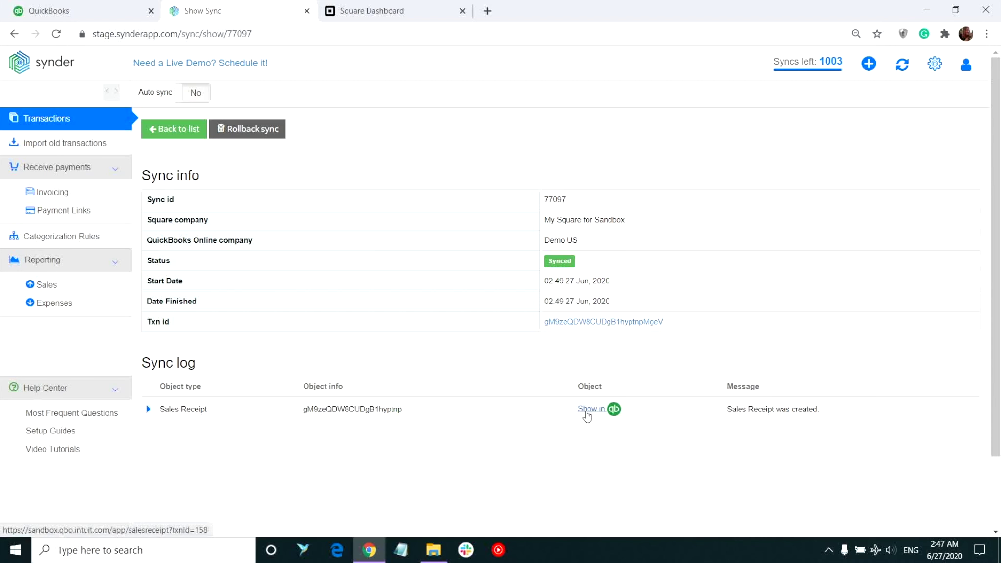
pyautogui.click(587, 413)
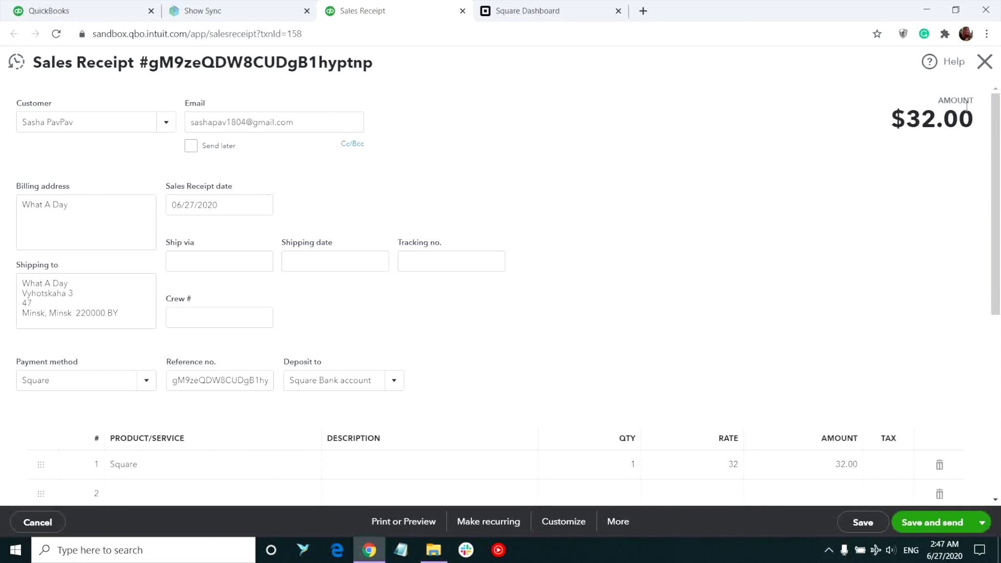
pyautogui.click(984, 62)
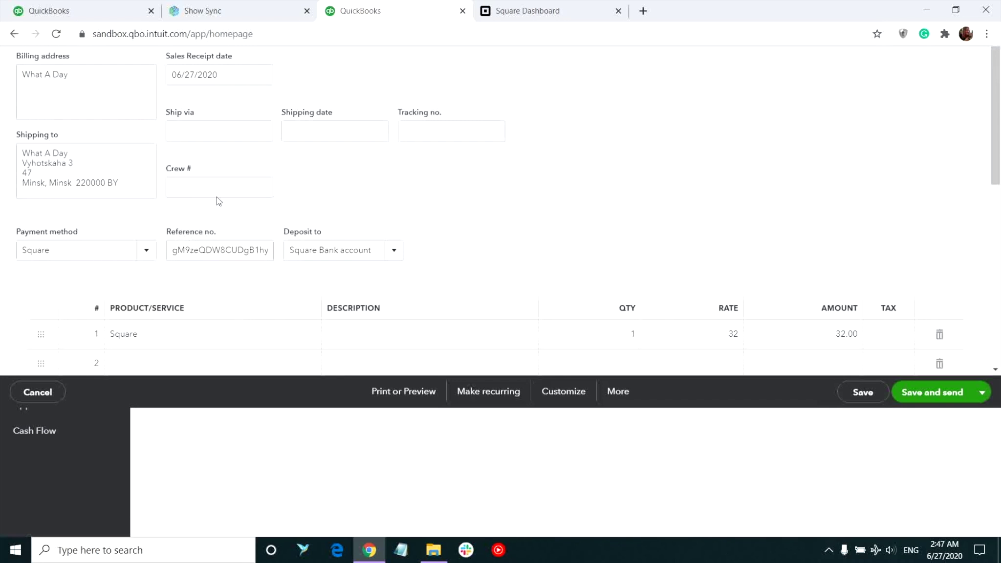
# Open the Chart of Accounts in QuickBooks and examine the bank register of the Square Bank account holding the synced receipt.
pyautogui.moveTo(46, 351)
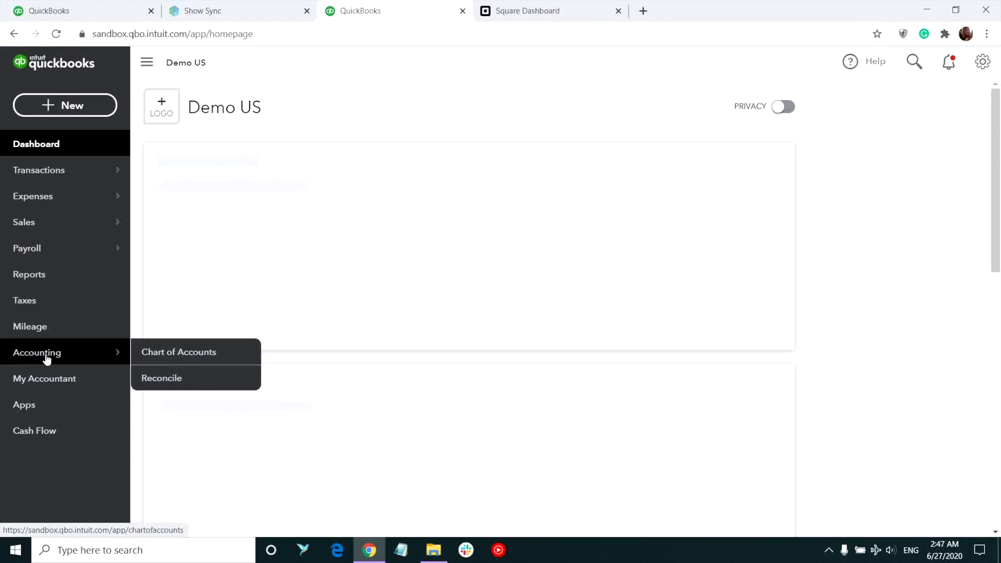
pyautogui.click(195, 351)
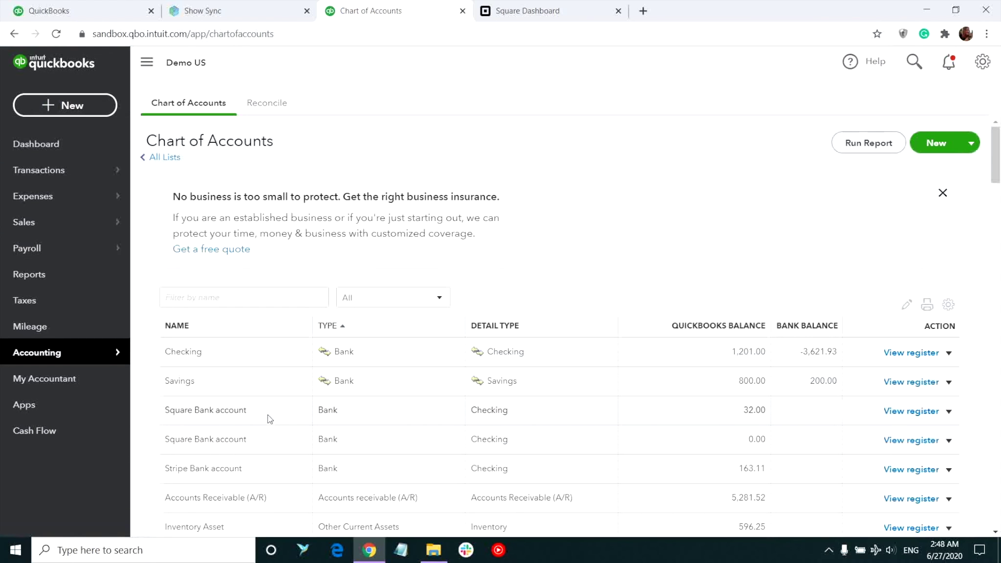
pyautogui.click(269, 418)
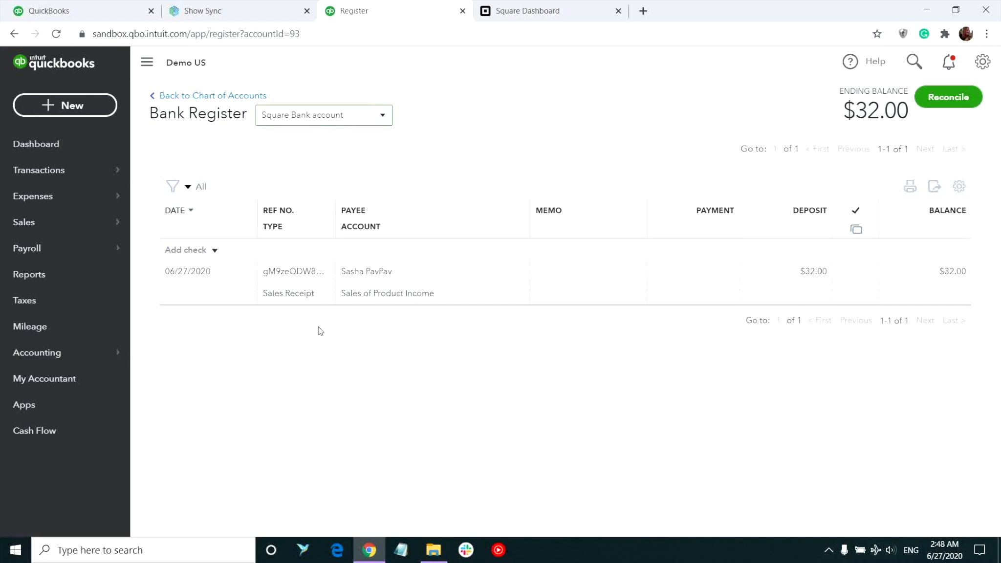
# Switch back to Synder, roll back the sync of the 32 USD payment, and refresh its status.
pyautogui.click(256, 7)
pyautogui.click(257, 130)
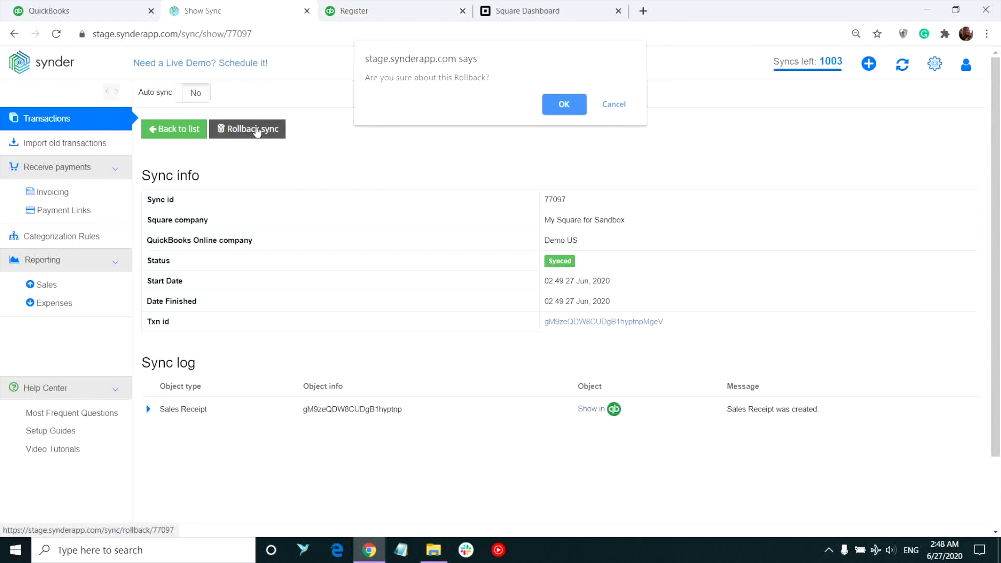
pyautogui.click(563, 109)
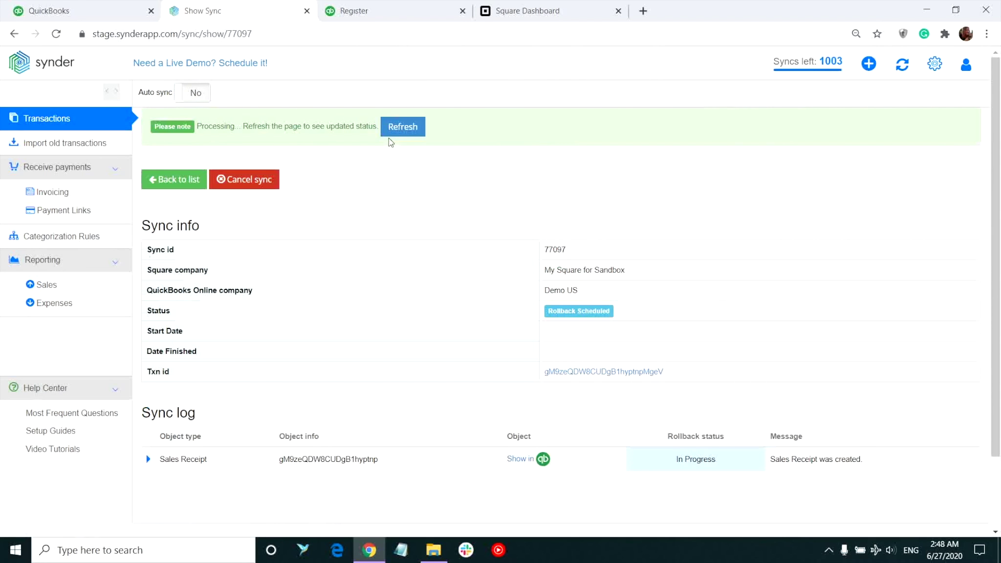
pyautogui.click(394, 128)
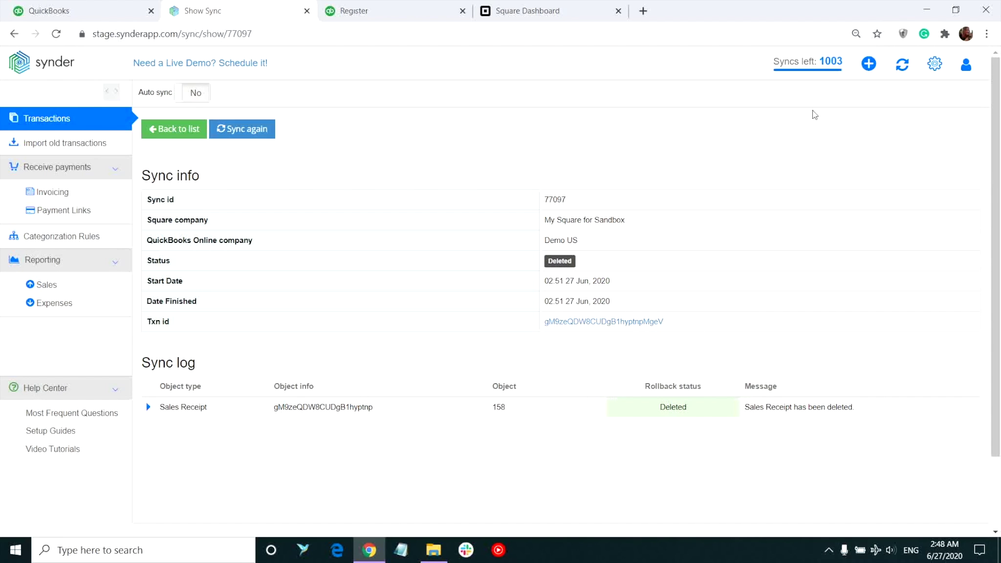
# Turn on automatic synchronization of ongoing transactions in the default general settings and save the update.
pyautogui.click(933, 66)
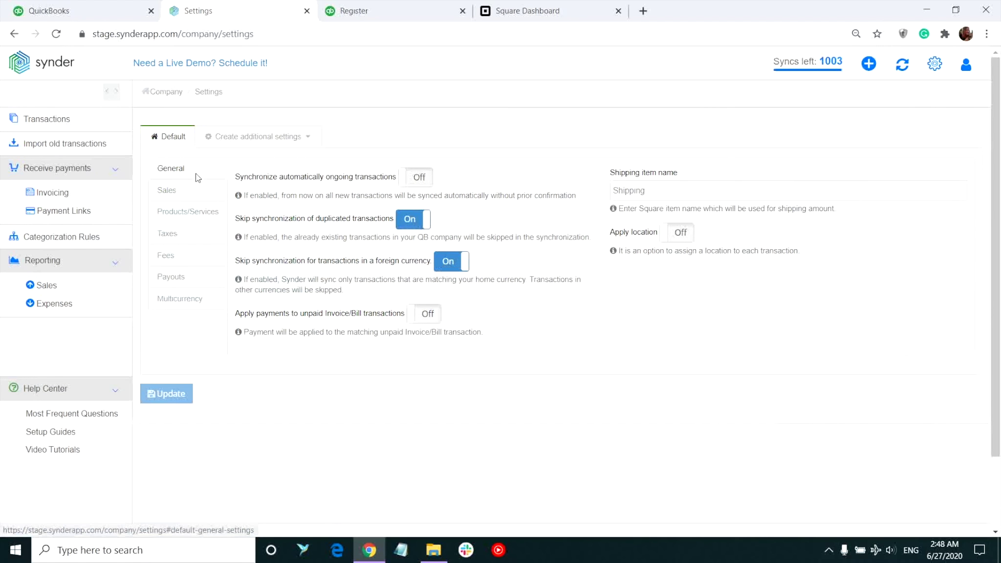
pyautogui.click(424, 178)
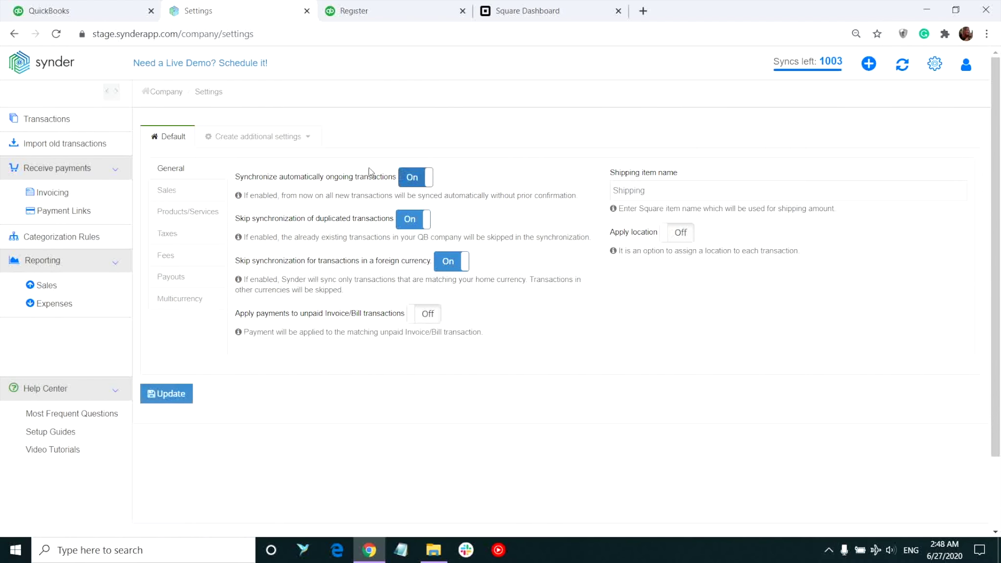
pyautogui.click(165, 395)
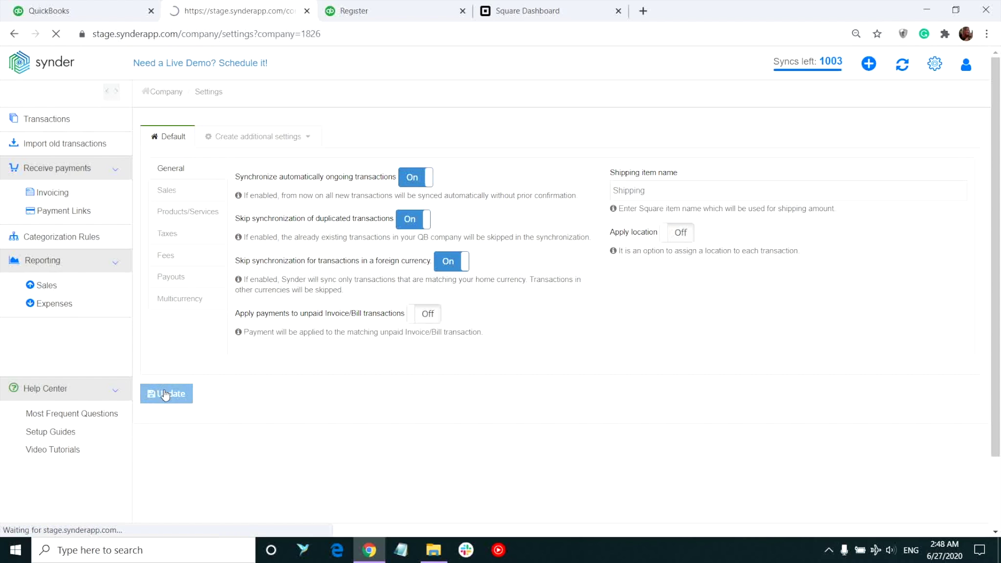